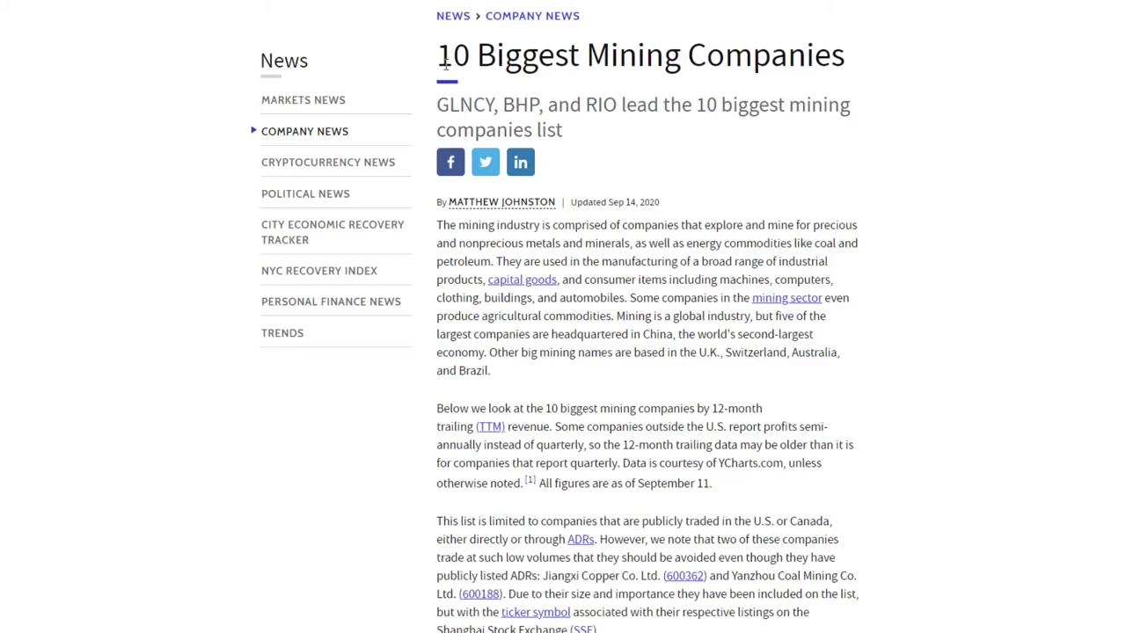
Read the 10 Biggest Mining Companies article's headline, its trailing 12-month revenue ranking basis and the top-ranked entries.
{"action": "left_click_drag", "start_coordinate": [440, 56], "coordinate": [842, 58]}
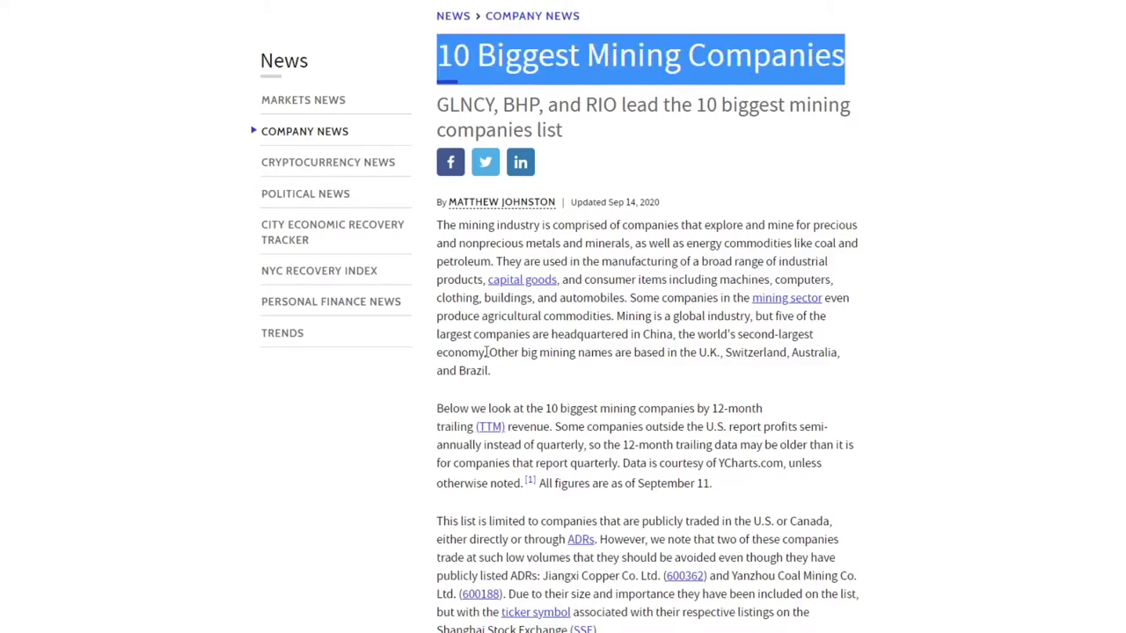
{"action": "left_click_drag", "start_coordinate": [438, 408], "coordinate": [552, 426]}
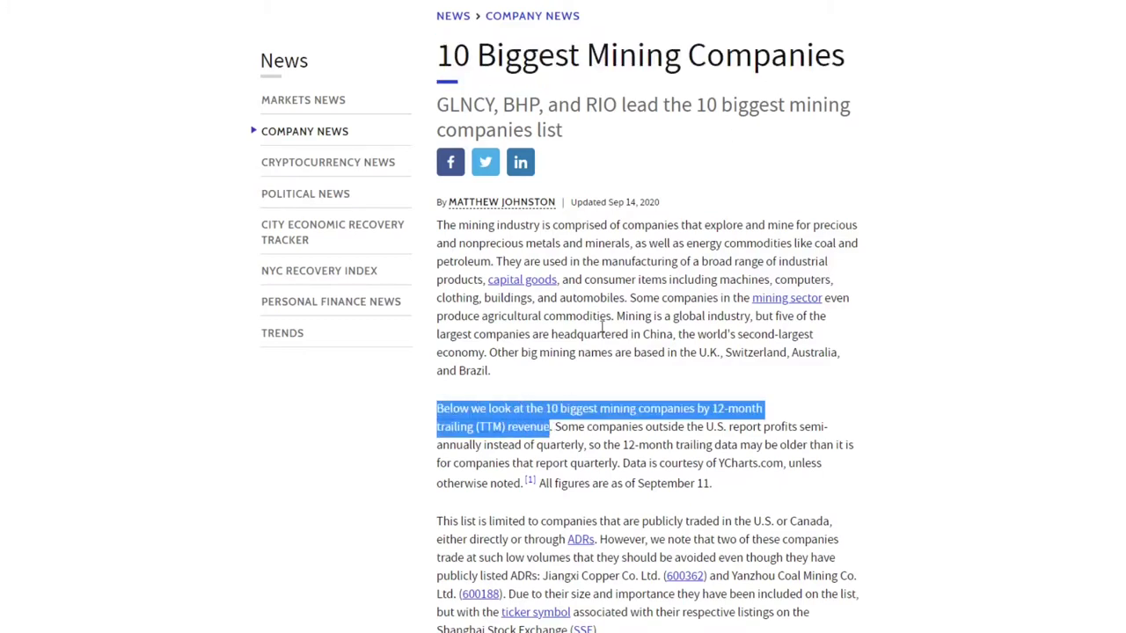
{"action": "left_click_drag", "start_coordinate": [659, 203], "coordinate": [552, 253]}
{"action": "scroll", "coordinate": [816, 350], "scroll_direction": "down", "scroll_amount": 6}
{"action": "scroll", "coordinate": [578, 263], "scroll_direction": "down", "scroll_amount": 2}
{"action": "scroll", "coordinate": [546, 237], "scroll_direction": "down", "scroll_amount": 3}
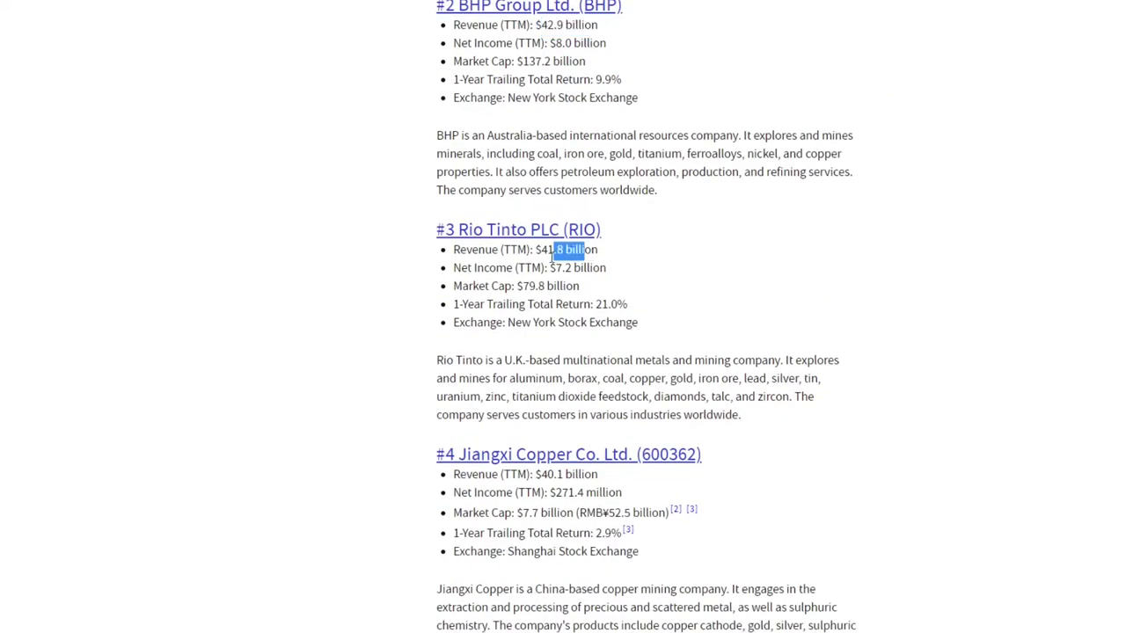
Compare the trailing 12-month revenue of the ranked mining companies, including Jiangxi Copper and Vale, in the article.
{"action": "scroll", "coordinate": [553, 253], "scroll_direction": "down", "scroll_amount": 3}
{"action": "left_click_drag", "start_coordinate": [598, 332], "coordinate": [511, 333]}
{"action": "scroll", "coordinate": [598, 319], "scroll_direction": "down", "scroll_amount": 6}
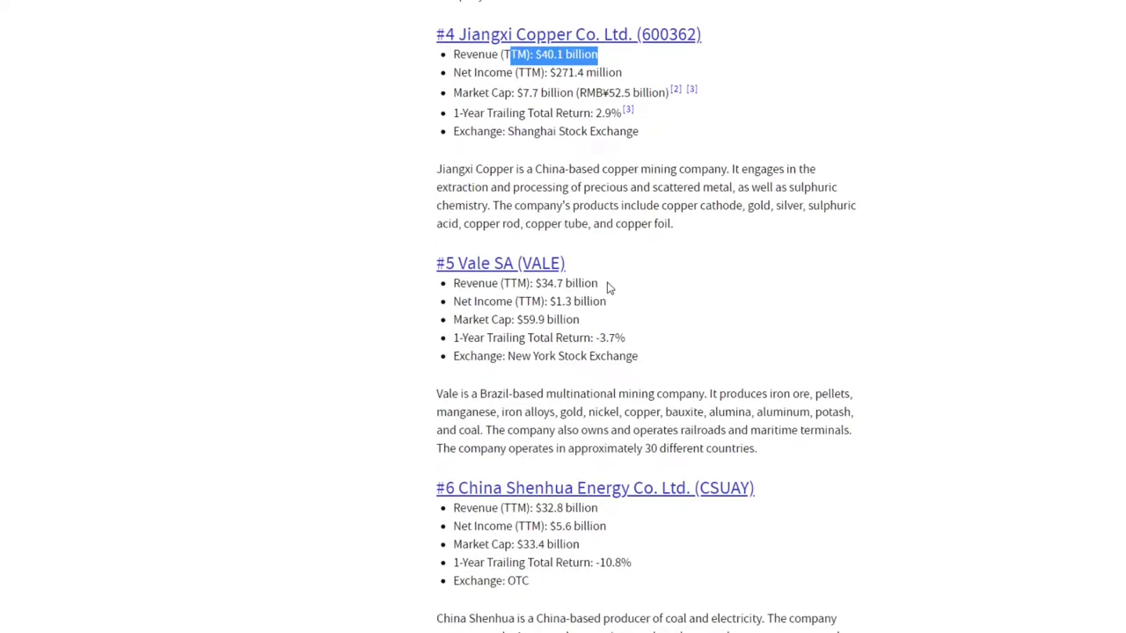
{"action": "left_click_drag", "start_coordinate": [605, 283], "coordinate": [533, 283]}
{"action": "scroll", "coordinate": [723, 293], "scroll_direction": "up", "scroll_amount": 3}
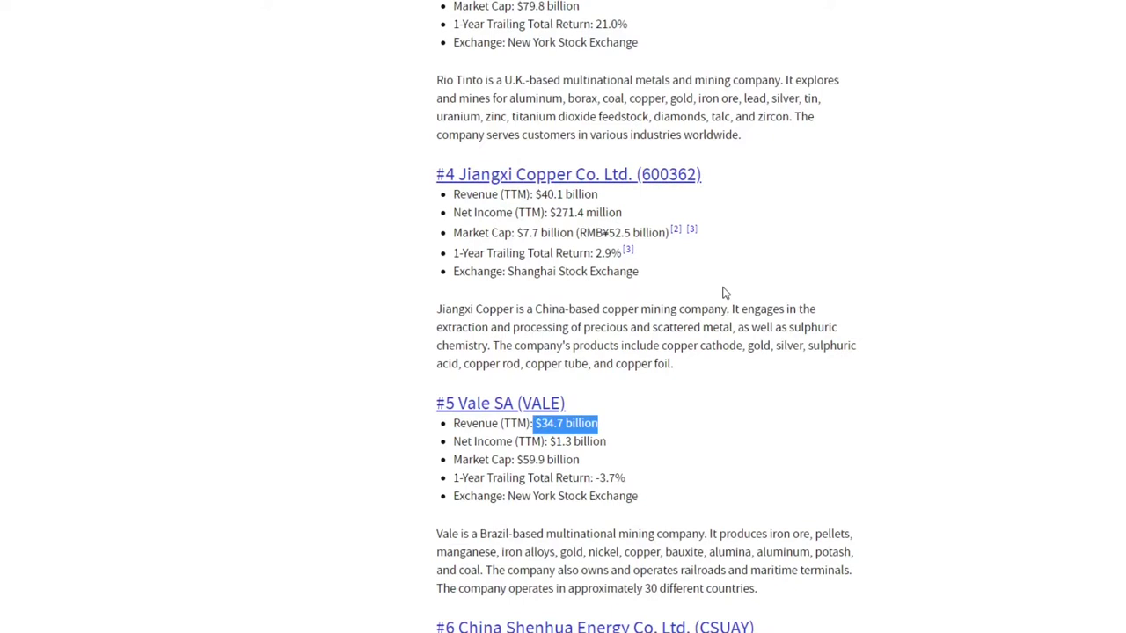
{"action": "left_click_drag", "start_coordinate": [533, 309], "coordinate": [602, 310]}
{"action": "left_click", "coordinate": [510, 272]}
{"action": "left_click_drag", "start_coordinate": [510, 273], "coordinate": [555, 278]}
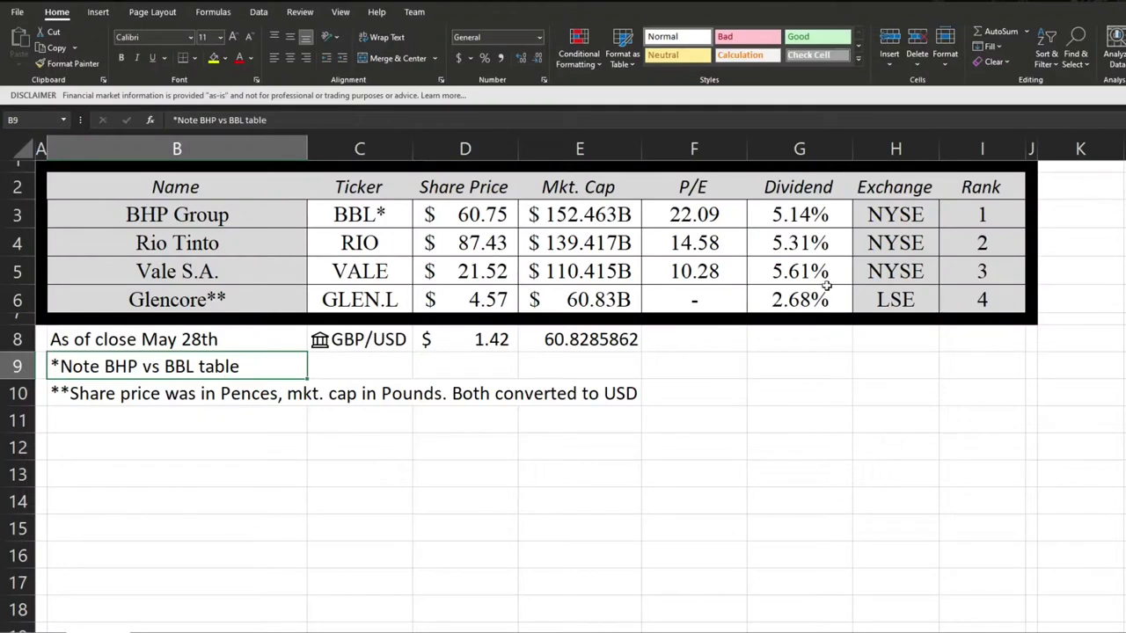
Switch to the Excel comparison table and examine the market caps from Glencore up to BHP Group.
{"action": "left_click", "coordinate": [571, 304]}
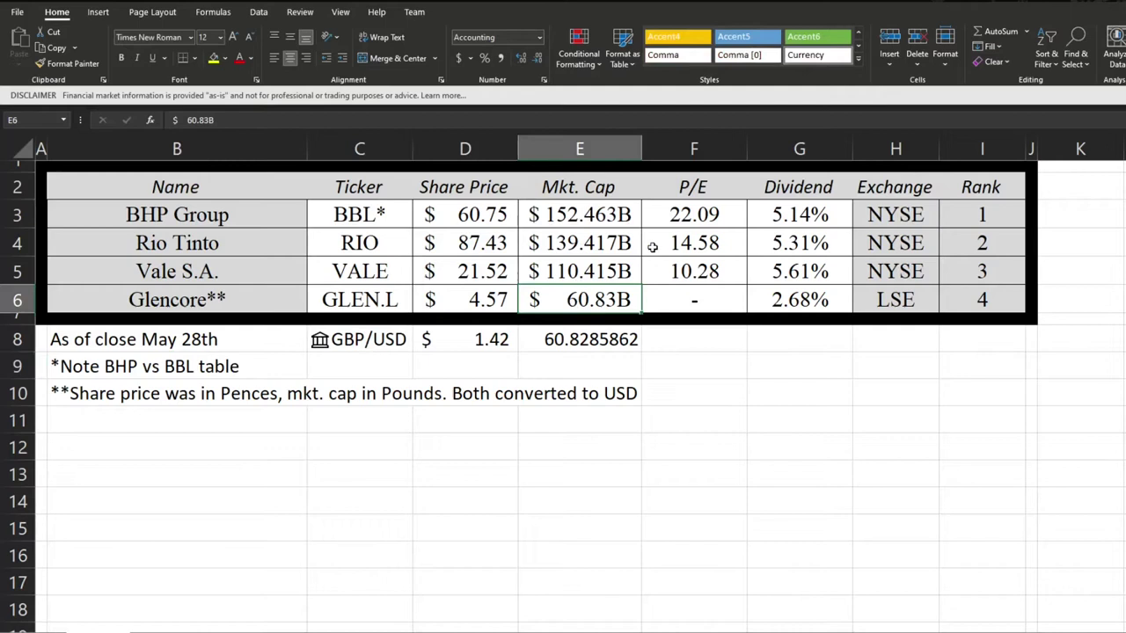
{"action": "key", "text": "Up"}
{"action": "key", "text": "Up"}
{"action": "key", "text": "Up"}
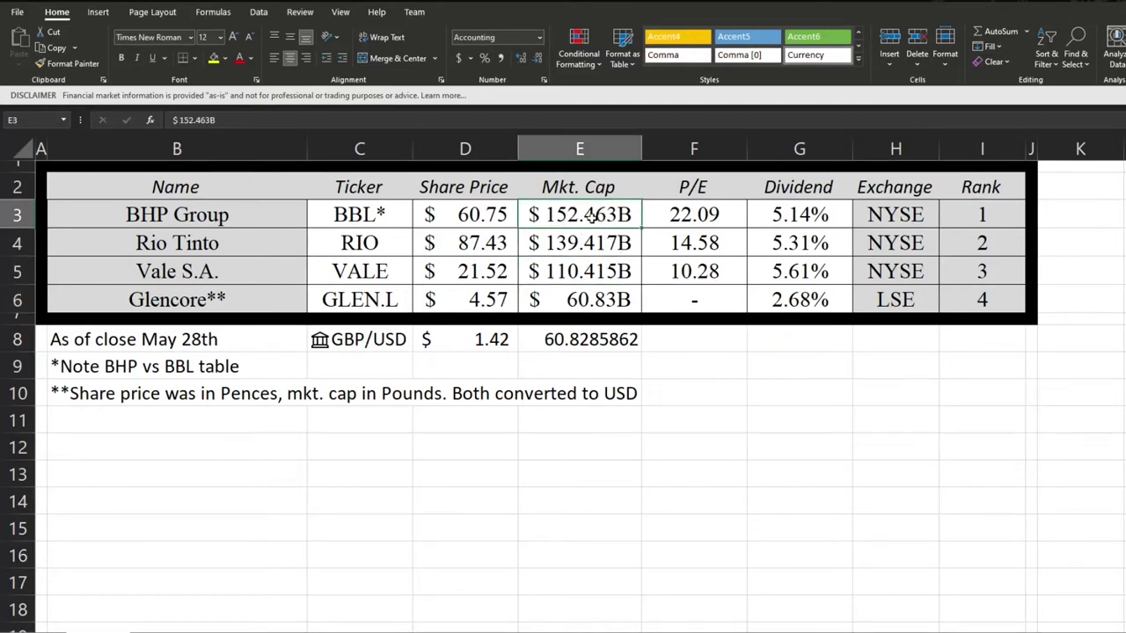
Examine Glencore's P/E, share price and market cap cells in the comparison table.
{"action": "left_click", "coordinate": [698, 299]}
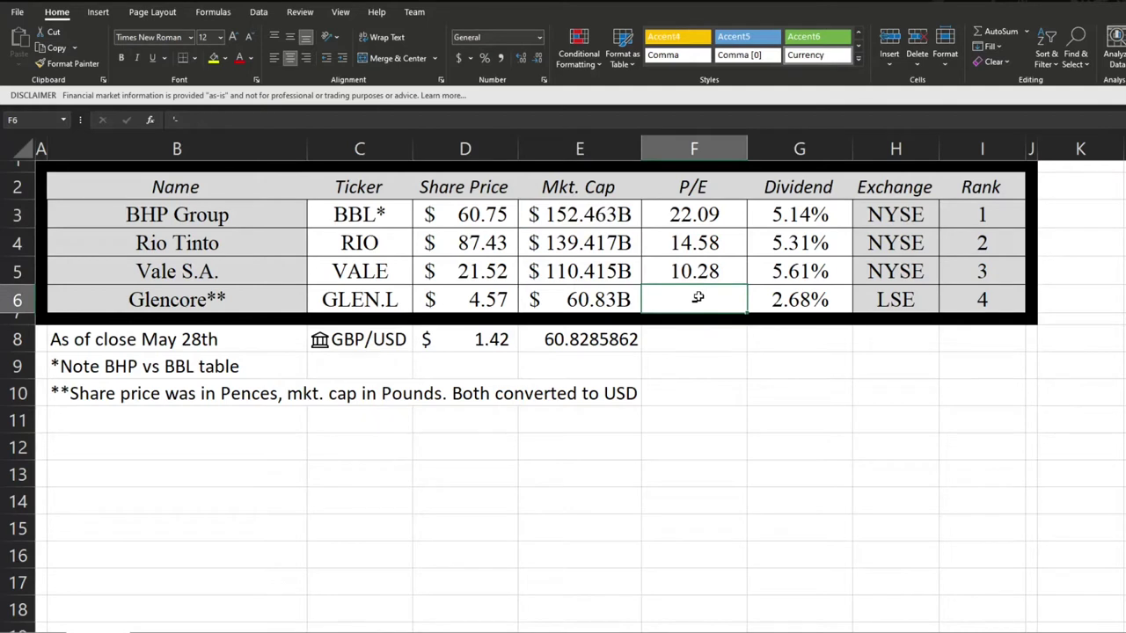
{"action": "left_click", "coordinate": [506, 292]}
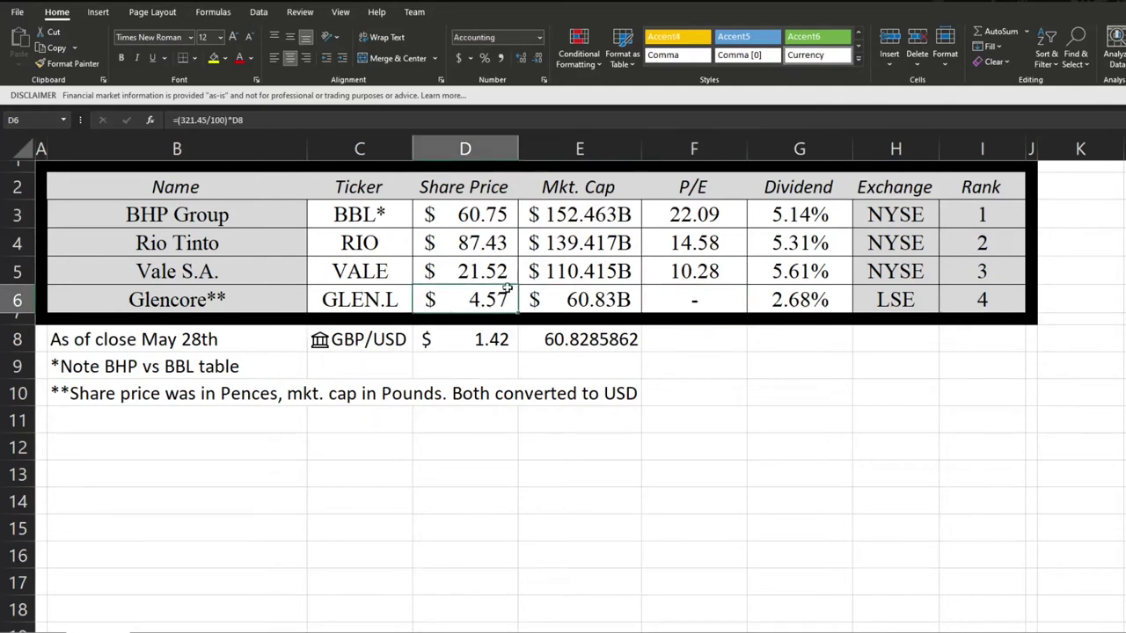
{"action": "left_click", "coordinate": [570, 299]}
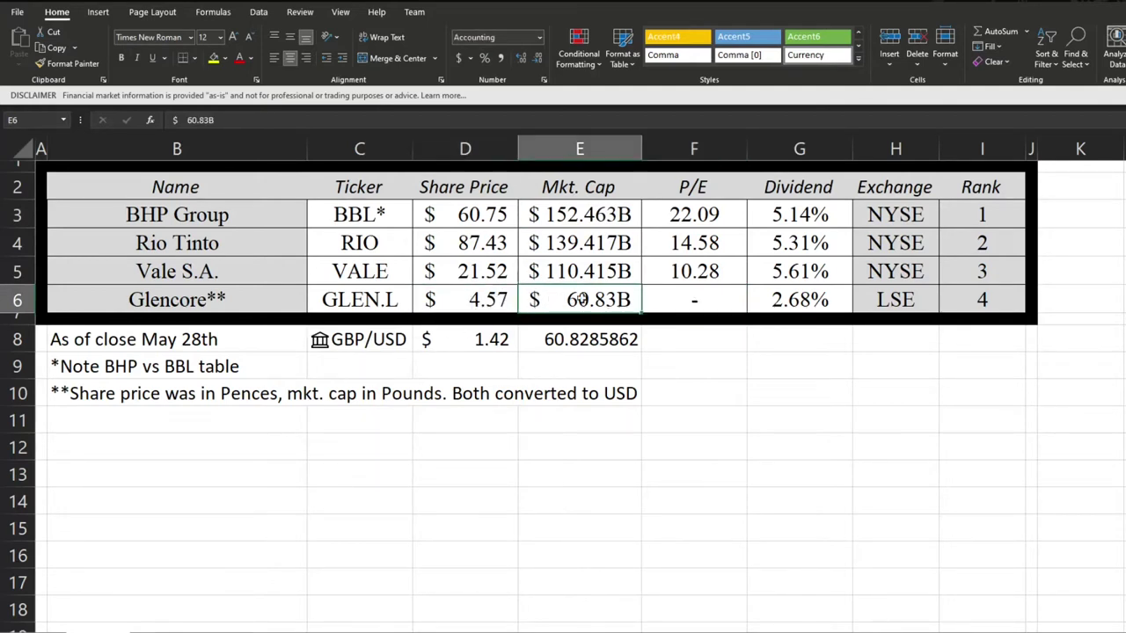
{"action": "left_click", "coordinate": [503, 304]}
{"action": "left_click", "coordinate": [572, 297]}
{"action": "left_click", "coordinate": [714, 290]}
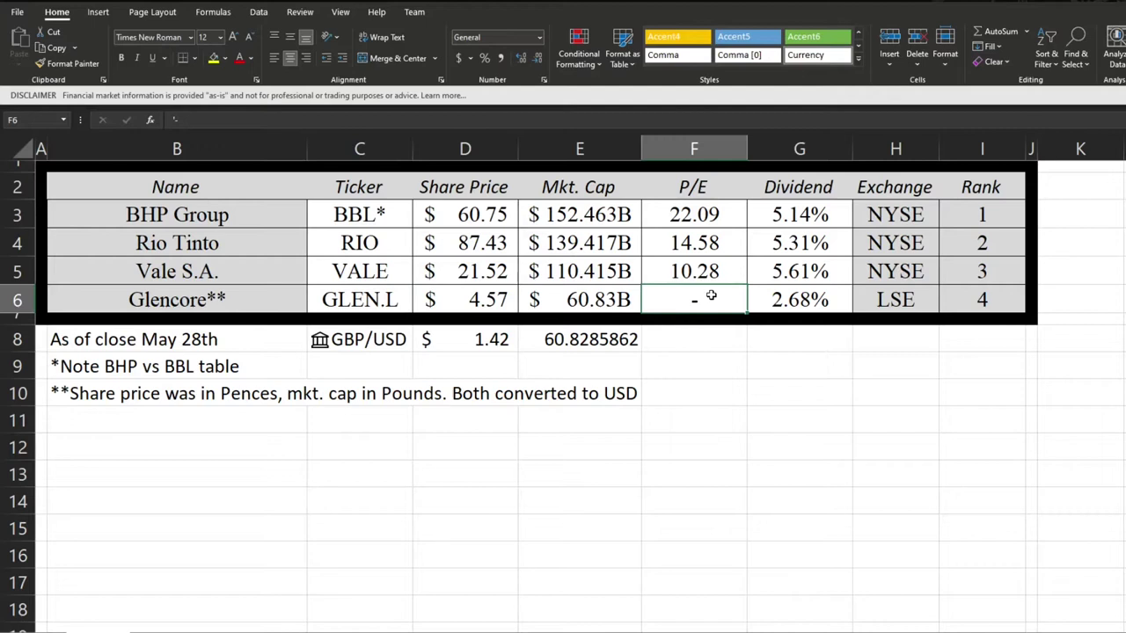
Compare the P/E ratios of Vale, Rio Tinto and BHP Group.
{"action": "left_click", "coordinate": [703, 273]}
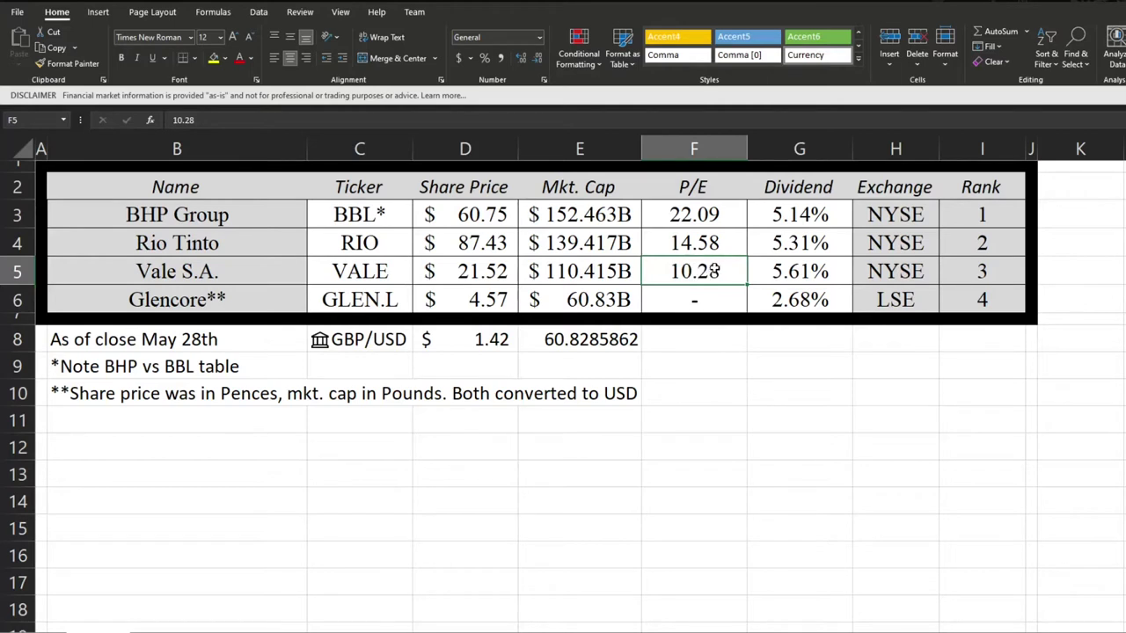
{"action": "left_click", "coordinate": [730, 242]}
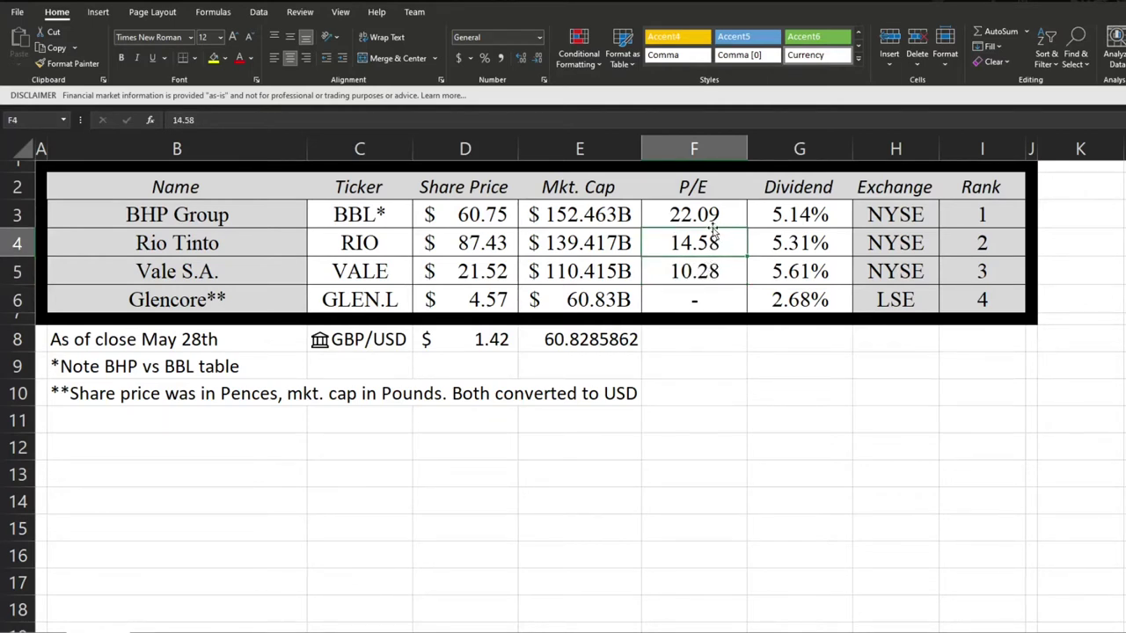
{"action": "left_click", "coordinate": [709, 214]}
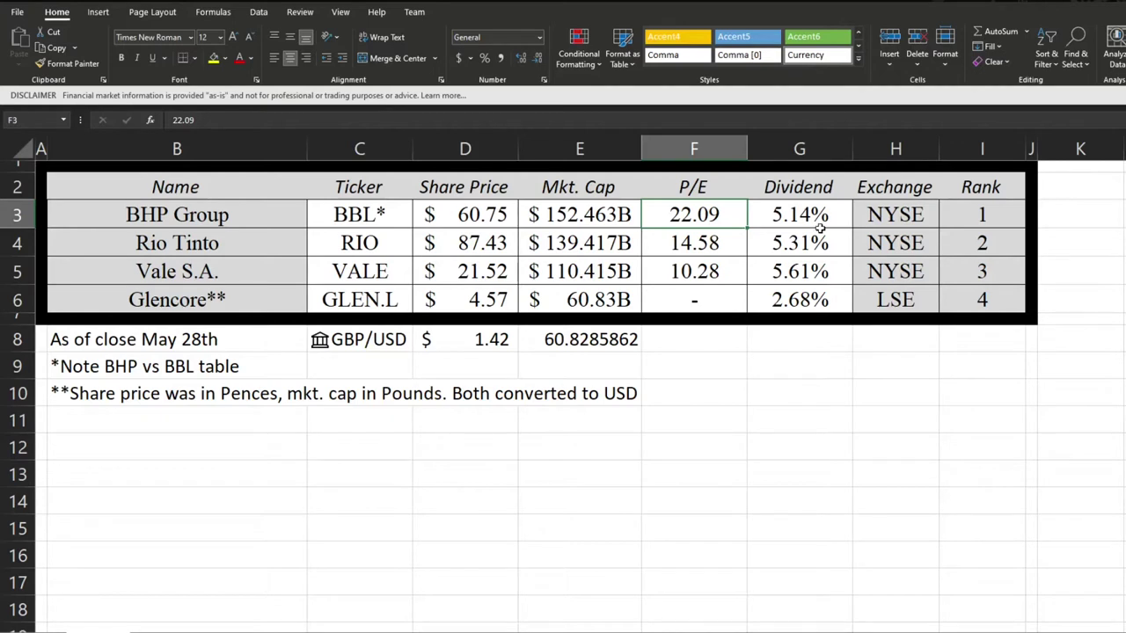
Compare the dividend yields of BHP Group, Rio Tinto, Vale and Glencore.
{"action": "left_click", "coordinate": [822, 263]}
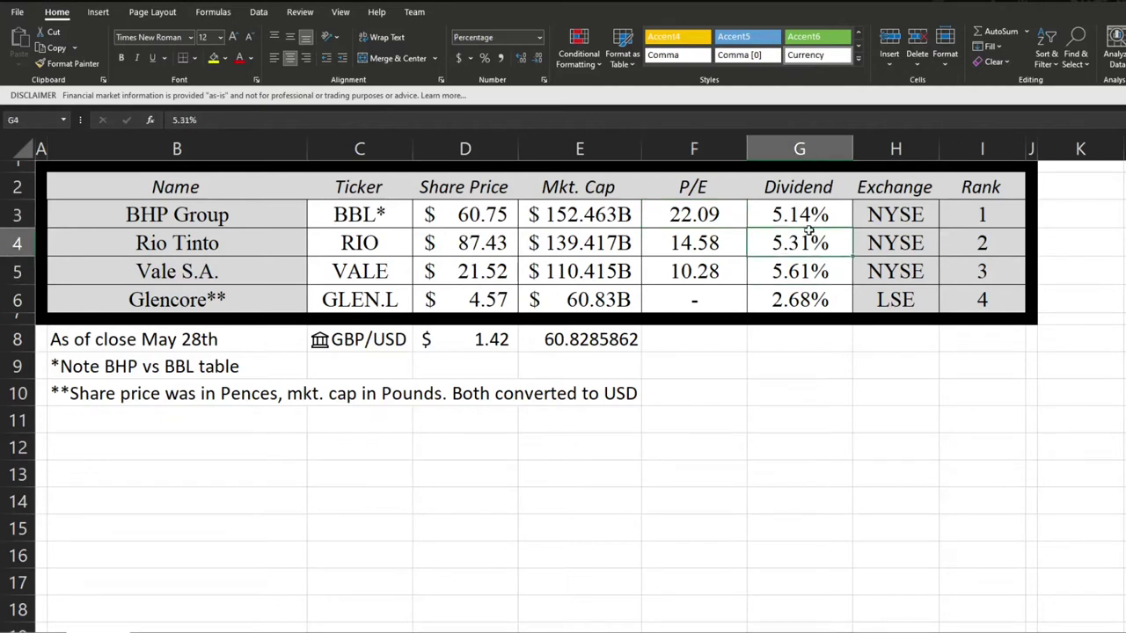
{"action": "left_click", "coordinate": [807, 227]}
{"action": "left_click", "coordinate": [807, 298]}
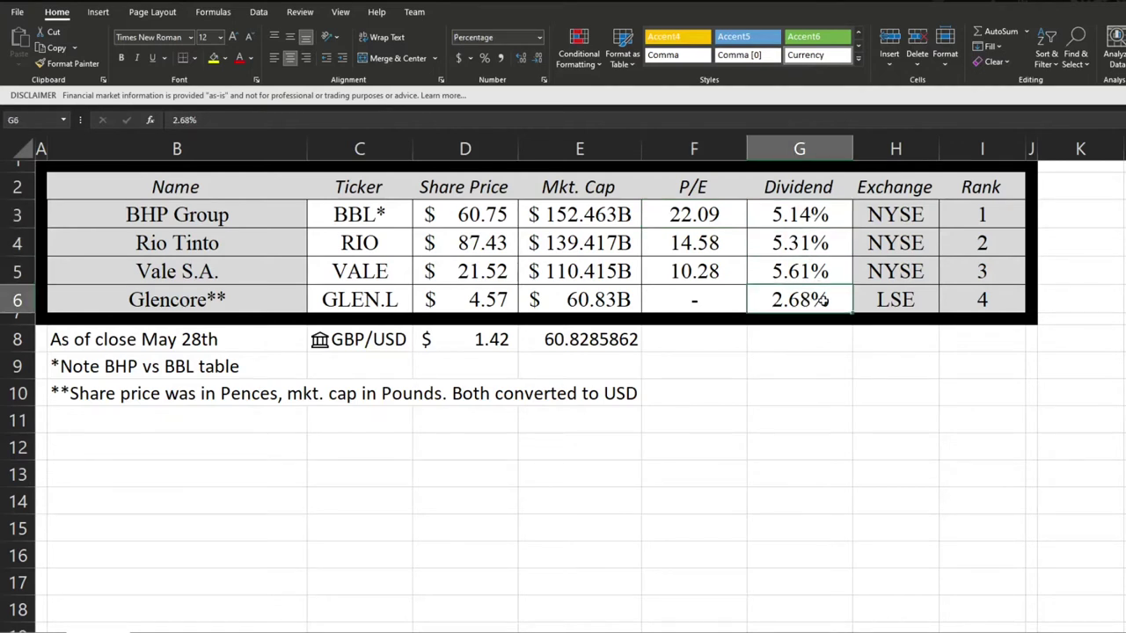
{"action": "left_click", "coordinate": [820, 278]}
{"action": "left_click", "coordinate": [812, 243]}
{"action": "left_click", "coordinate": [801, 219]}
{"action": "left_click", "coordinate": [805, 245]}
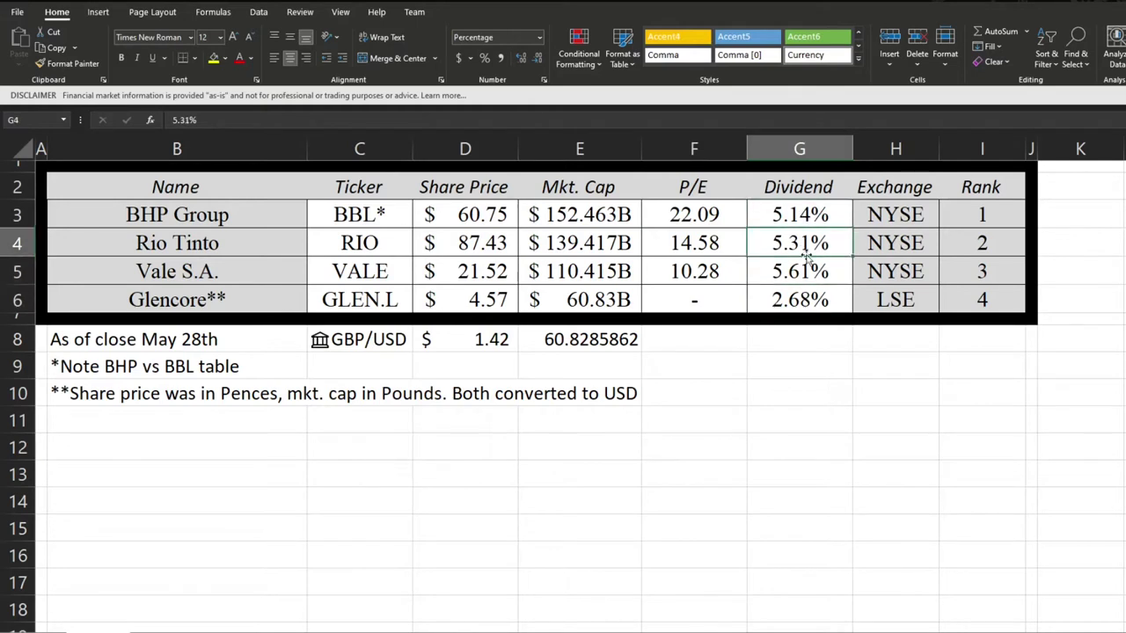
{"action": "left_click", "coordinate": [809, 269]}
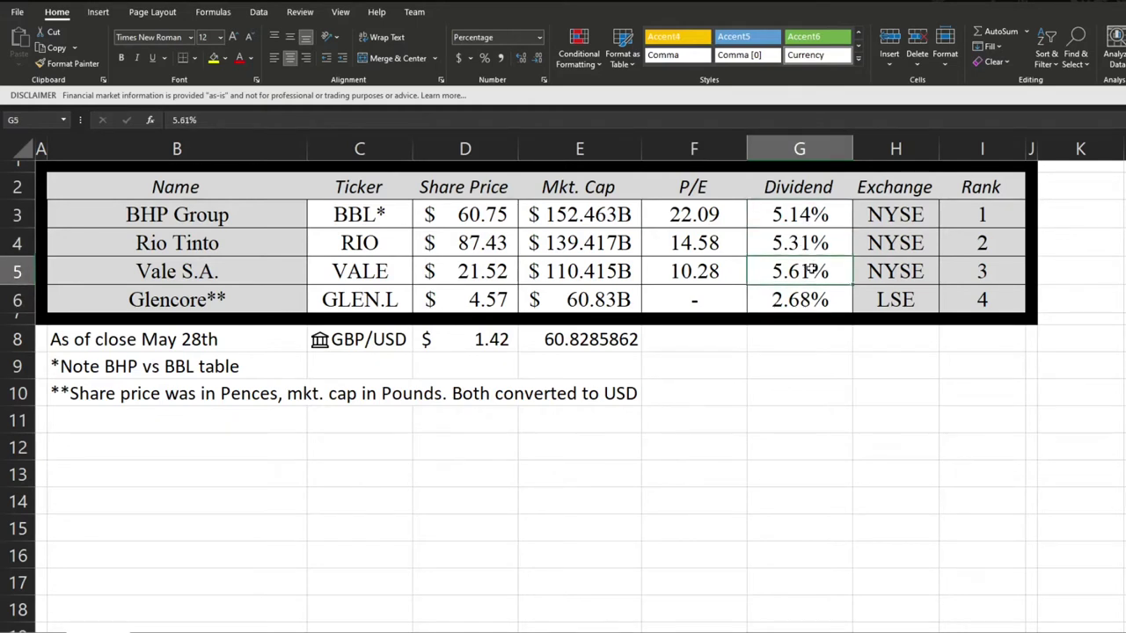
Check the exchange listings of BHP Group and Glencore, and open the worksheet with the revenue breakdown charts.
{"action": "left_click", "coordinate": [893, 214]}
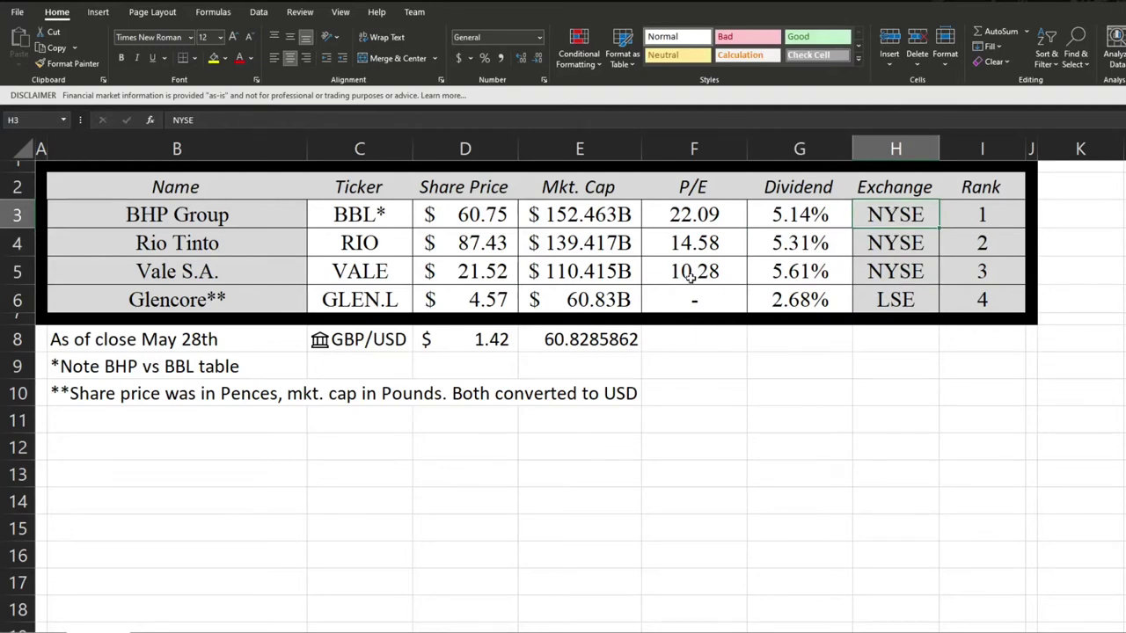
{"action": "left_click", "coordinate": [882, 299]}
{"action": "key", "text": "ctrl+Page_Down"}
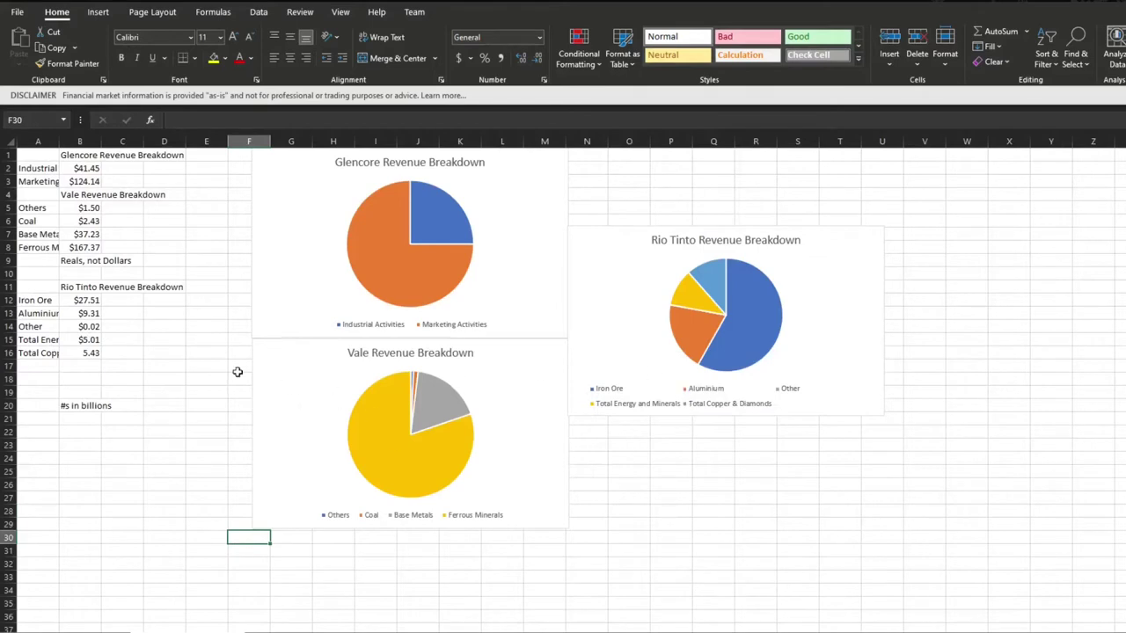
{"action": "left_click", "coordinate": [237, 257]}
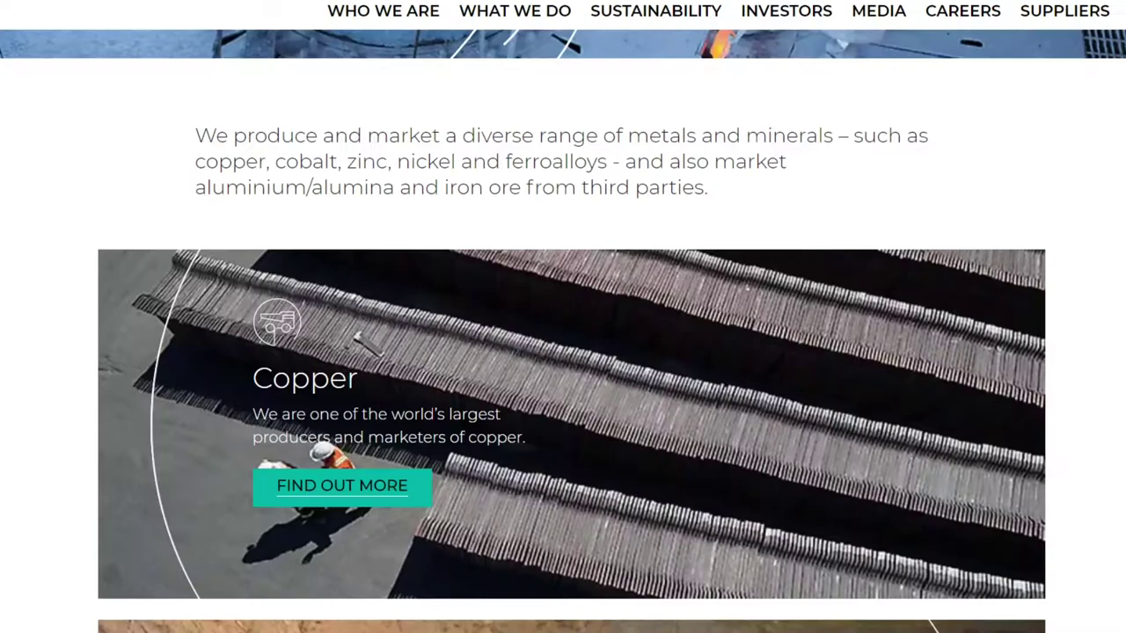
Review Glencore's metals, coal and oil businesses on its website, and return to the revenue breakdown charts in Excel.
{"action": "scroll", "coordinate": [56, 316], "scroll_direction": "down", "scroll_amount": 3}
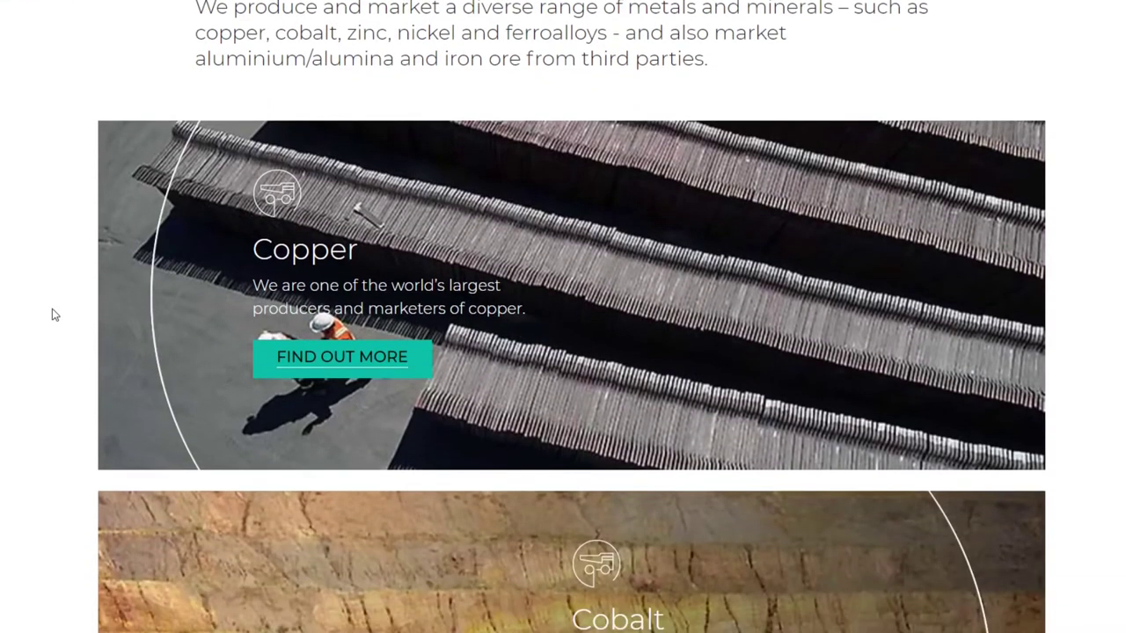
{"action": "scroll", "coordinate": [467, 189], "scroll_direction": "down", "scroll_amount": 12}
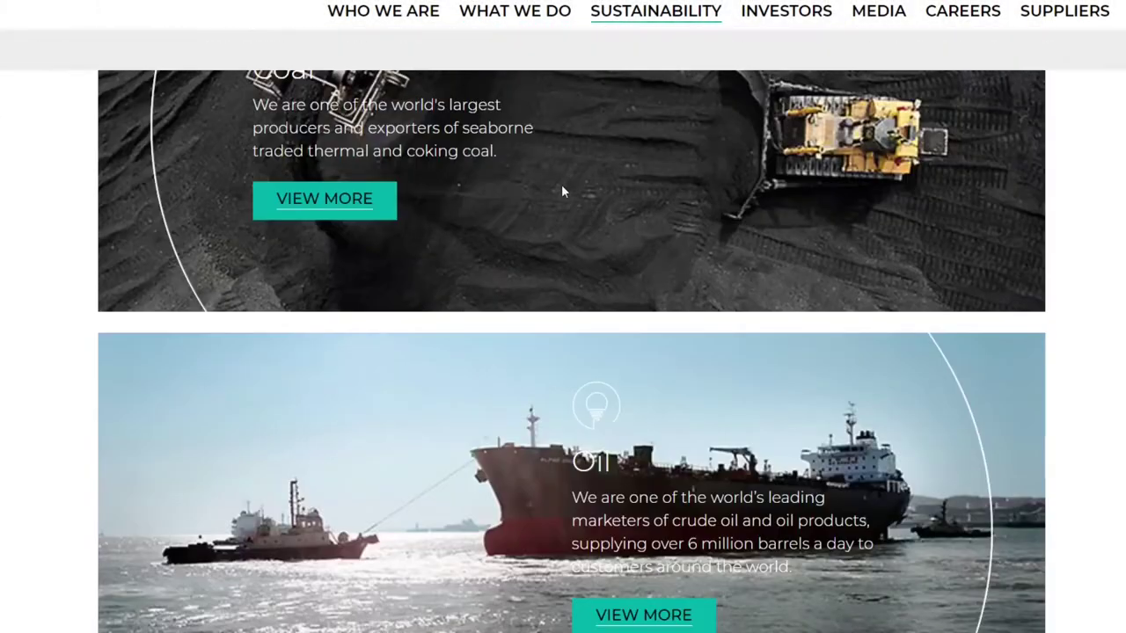
{"action": "scroll", "coordinate": [493, 432], "scroll_direction": "up", "scroll_amount": 1}
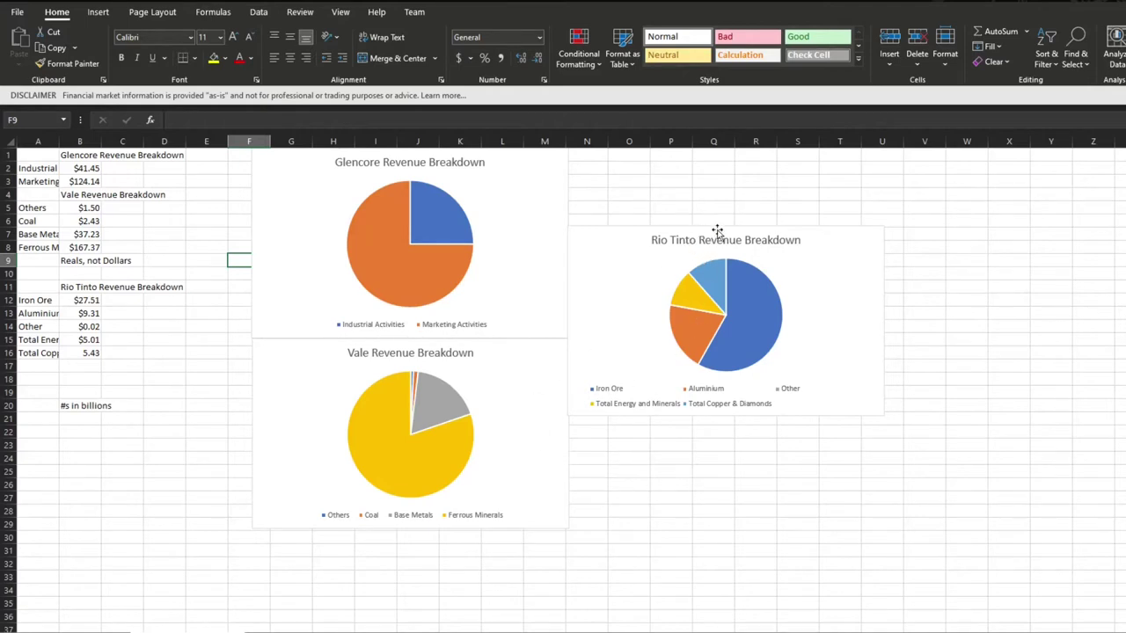
{"action": "left_click", "coordinate": [780, 422]}
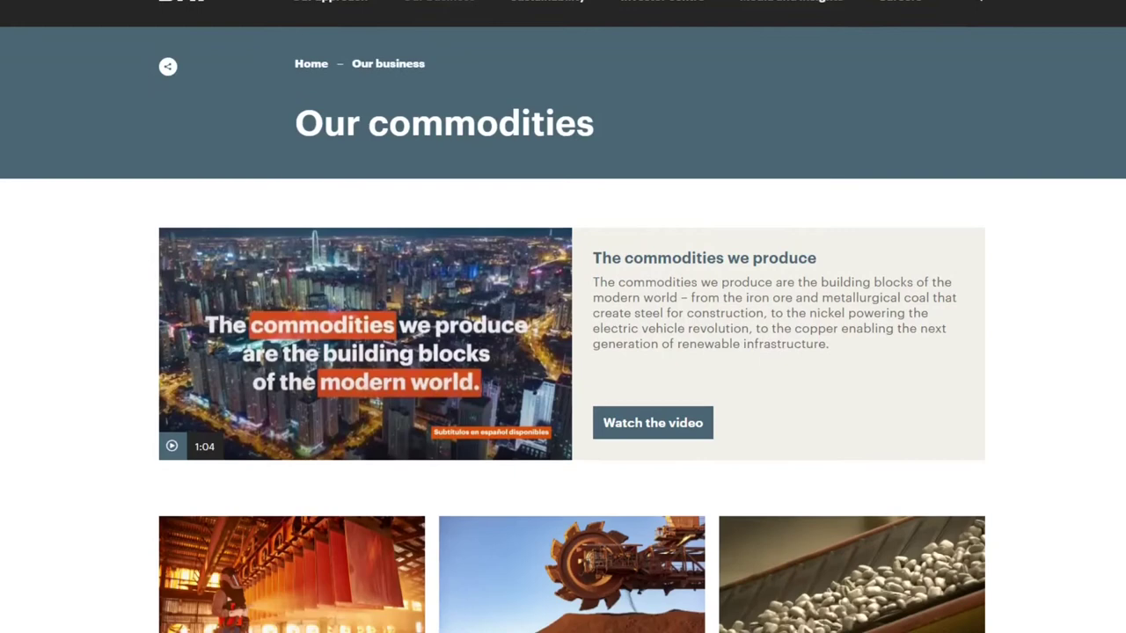
Switch to BHP's Our commodities web page and review its commodities, from copper, iron ore and nickel to metallurgical coal, petroleum and potash.
{"action": "scroll", "coordinate": [563, 352], "scroll_direction": "down", "scroll_amount": 2}
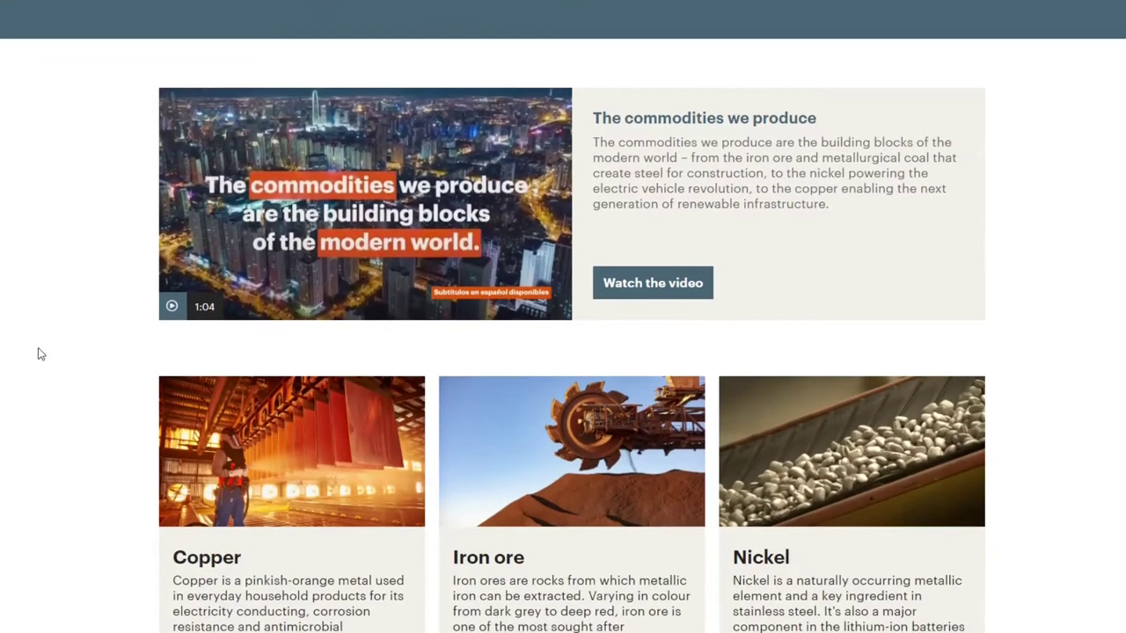
{"action": "scroll", "coordinate": [38, 354], "scroll_direction": "down", "scroll_amount": 4}
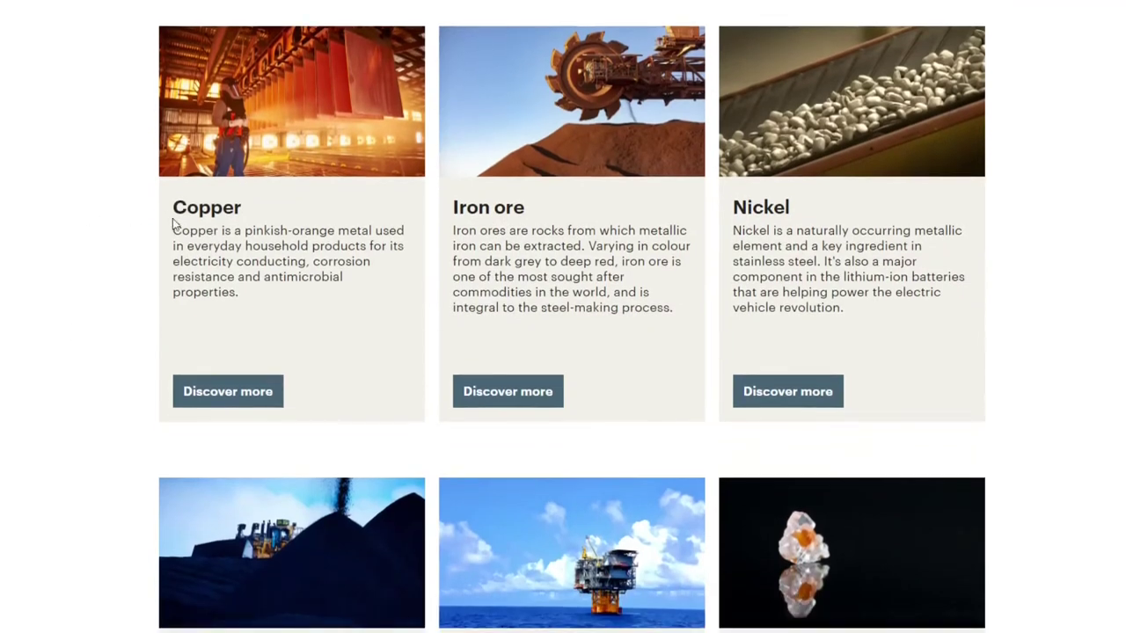
{"action": "scroll", "coordinate": [867, 216], "scroll_direction": "down", "scroll_amount": 3}
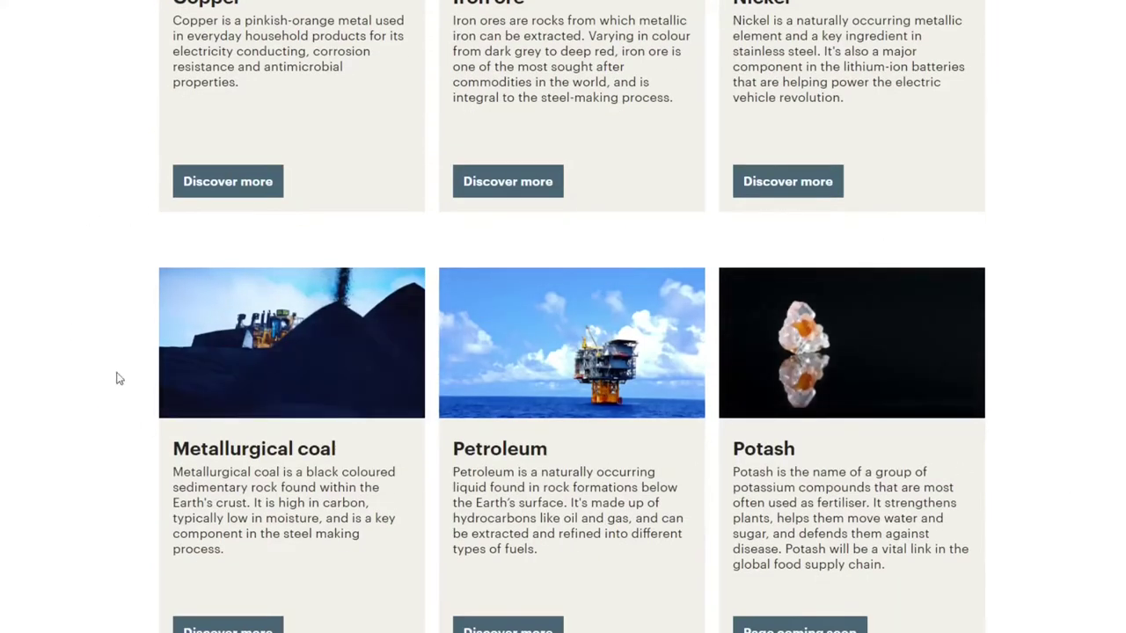
{"action": "scroll", "coordinate": [122, 315], "scroll_direction": "down", "scroll_amount": 2}
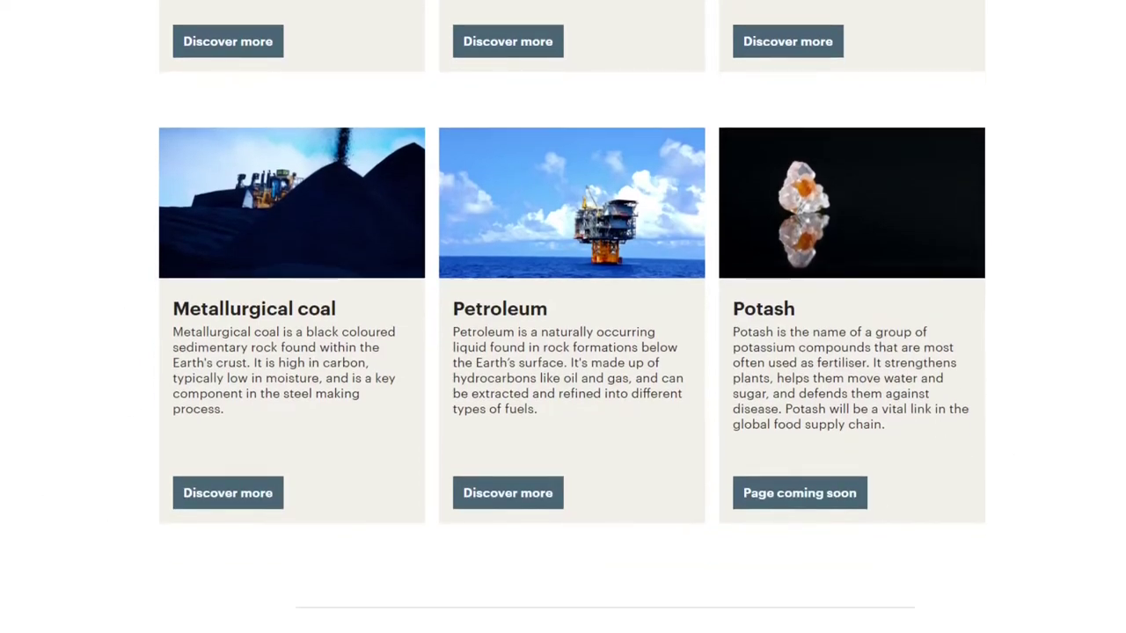
{"action": "scroll", "coordinate": [1045, 372], "scroll_direction": "up", "scroll_amount": 10}
{"action": "scroll", "coordinate": [779, 186], "scroll_direction": "down", "scroll_amount": 5}
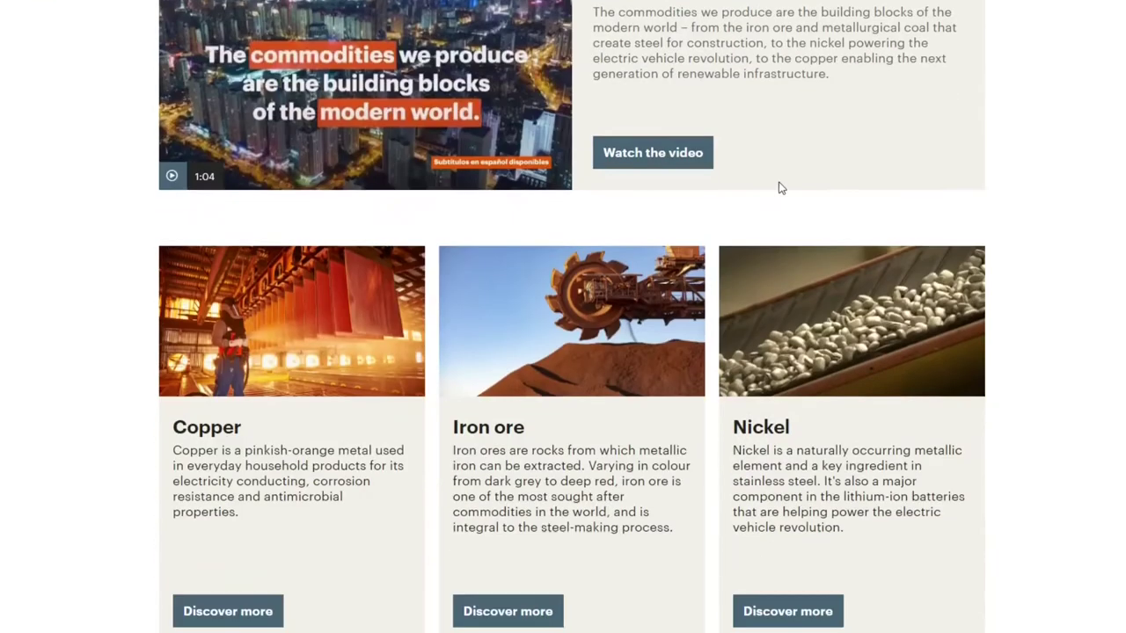
{"action": "left_click_drag", "start_coordinate": [1044, 269], "coordinate": [161, 266]}
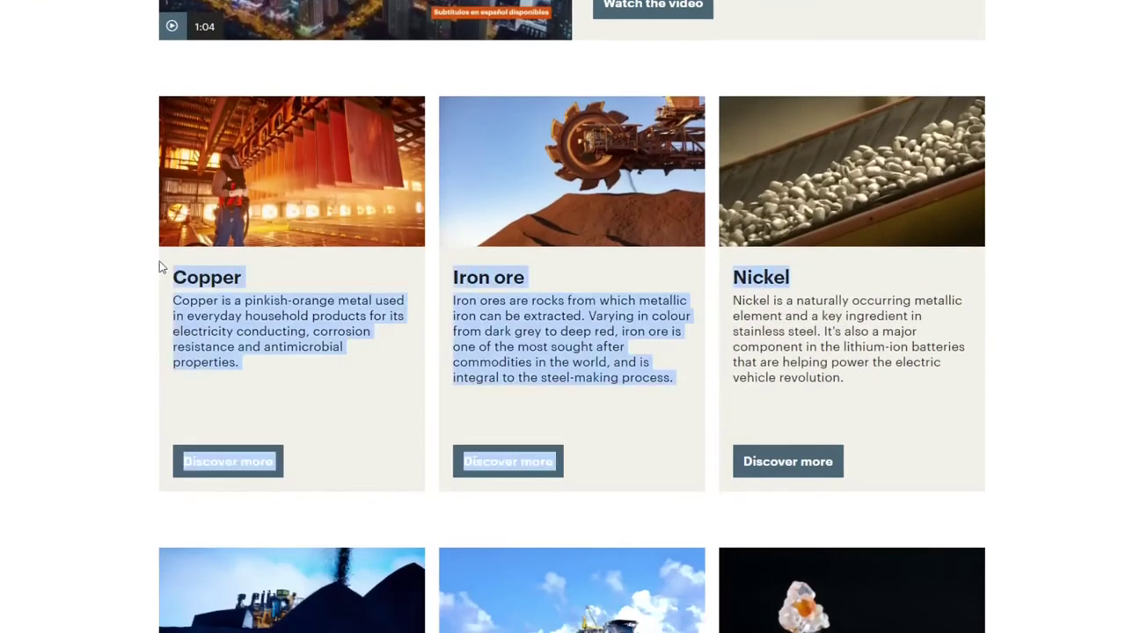
{"action": "left_click", "coordinate": [83, 311]}
{"action": "scroll", "coordinate": [85, 318], "scroll_direction": "down", "scroll_amount": 4}
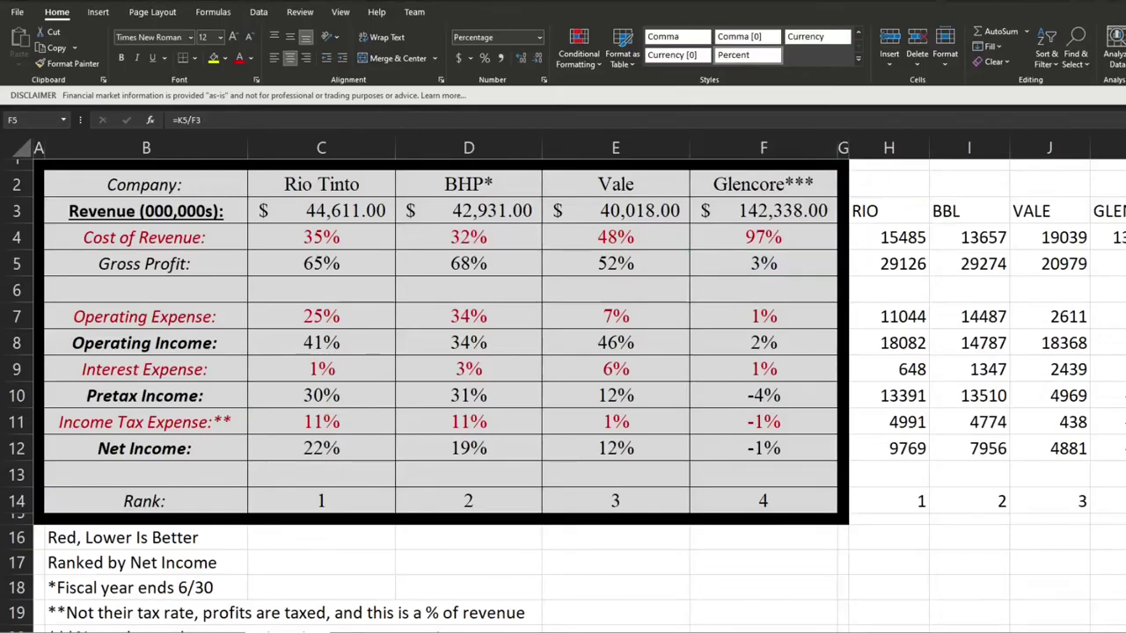
Switch to the Excel income statement comparison and examine Rio Tinto's income tax expense and net income as percentages of revenue.
{"action": "left_click", "coordinate": [465, 564]}
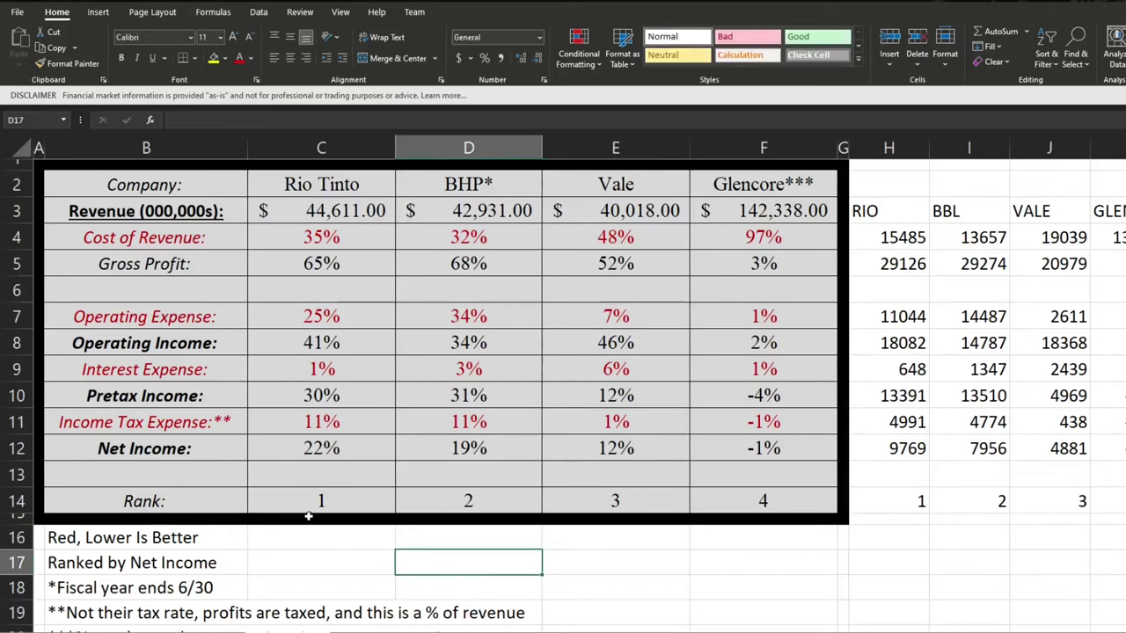
{"action": "left_click", "coordinate": [324, 419]}
{"action": "left_click", "coordinate": [321, 451]}
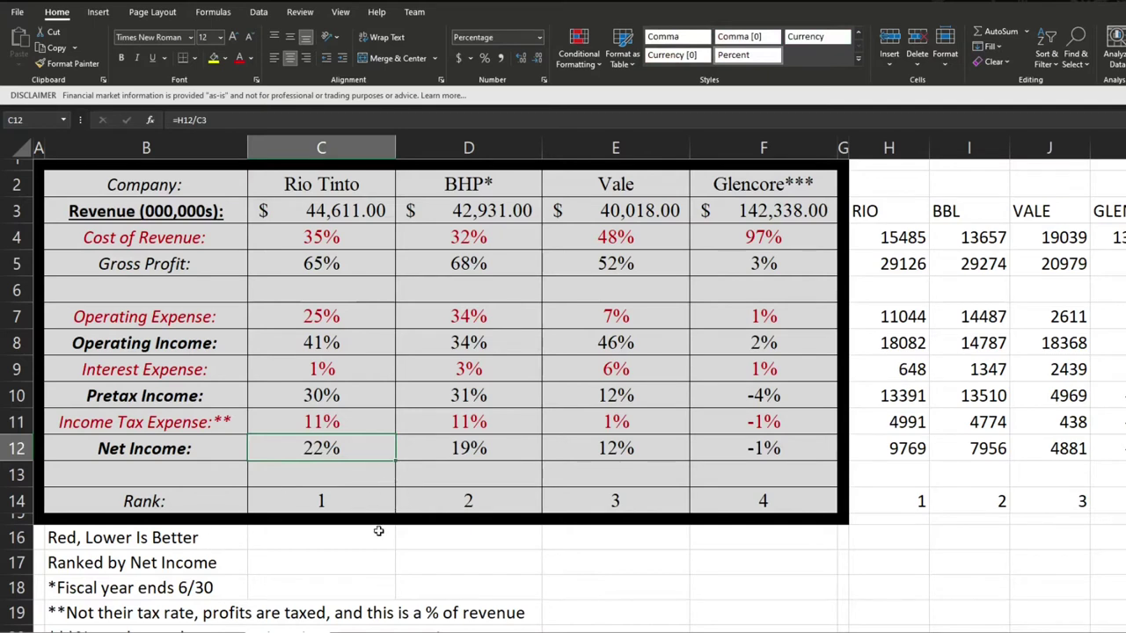
Compare net income as a percentage of revenue across Rio Tinto, BHP, Vale and Glencore.
{"action": "left_click", "coordinate": [370, 558]}
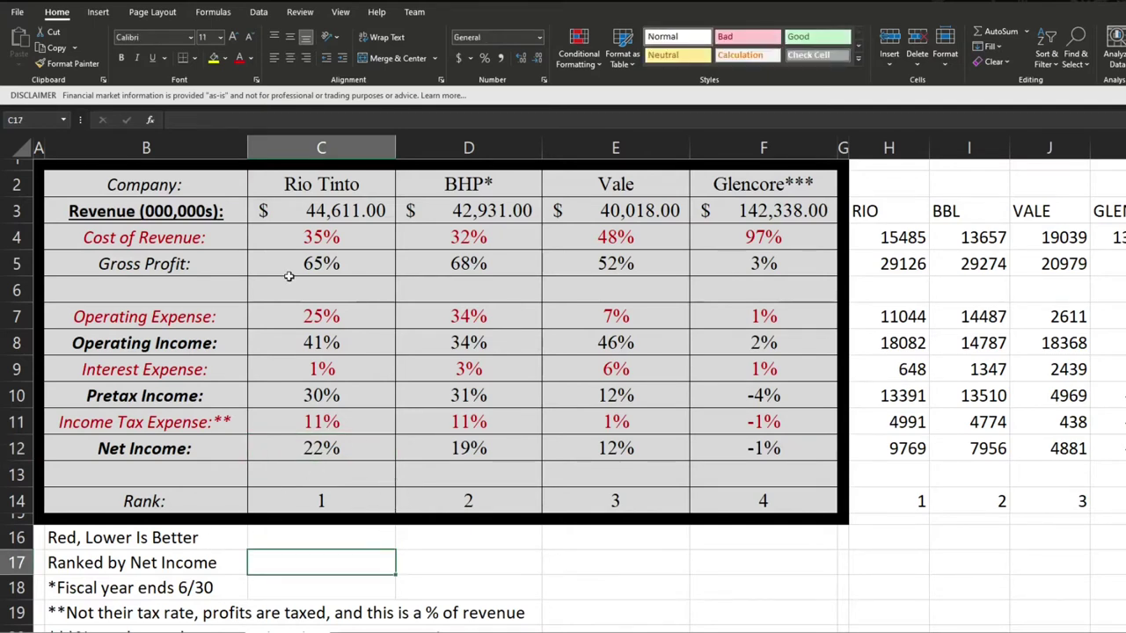
{"action": "left_click", "coordinate": [324, 448]}
{"action": "left_click", "coordinate": [456, 449]}
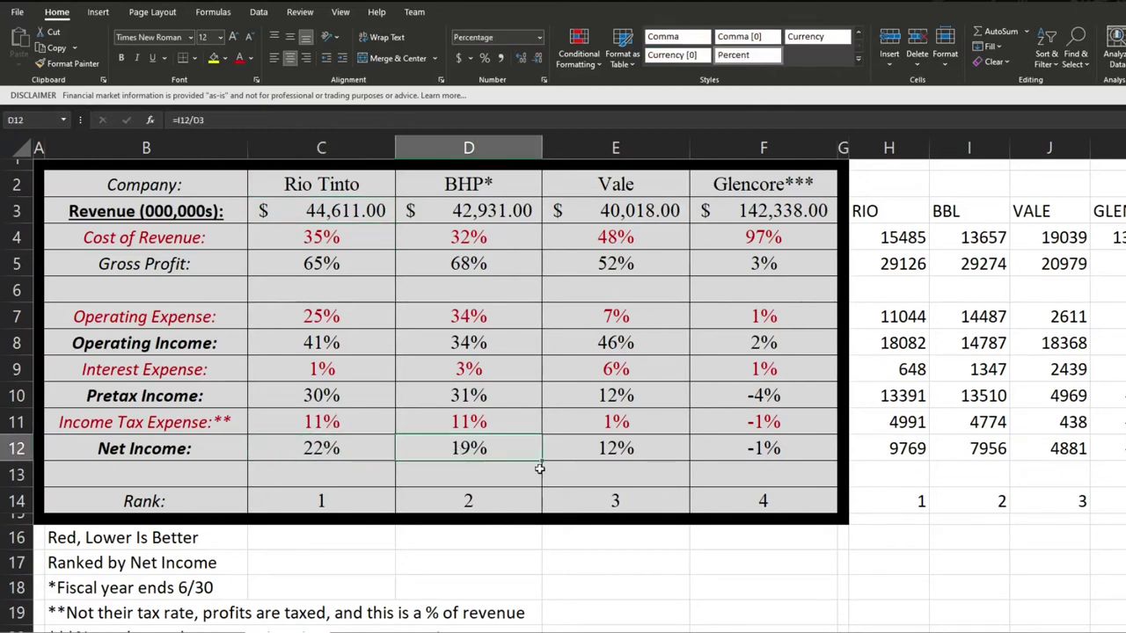
{"action": "left_click", "coordinate": [613, 449]}
{"action": "left_click", "coordinate": [761, 455]}
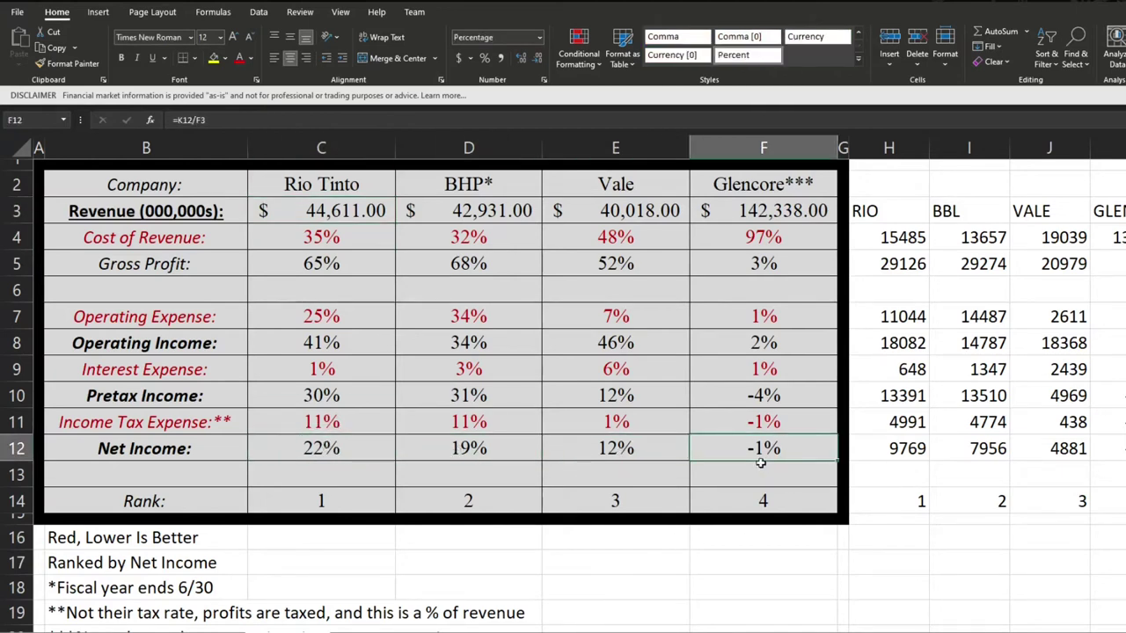
Check Glencore's underlying net income, income tax and pretax income figures beside the comparison table.
{"action": "left_click", "coordinate": [1098, 456]}
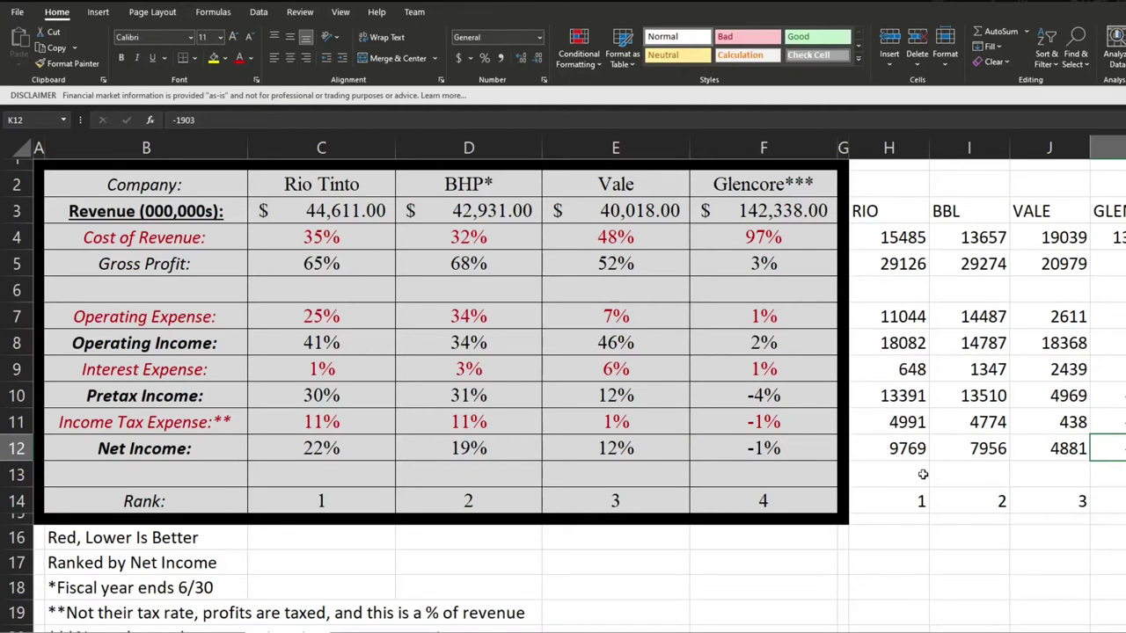
{"action": "left_click", "coordinate": [1112, 424]}
{"action": "left_click", "coordinate": [1112, 397]}
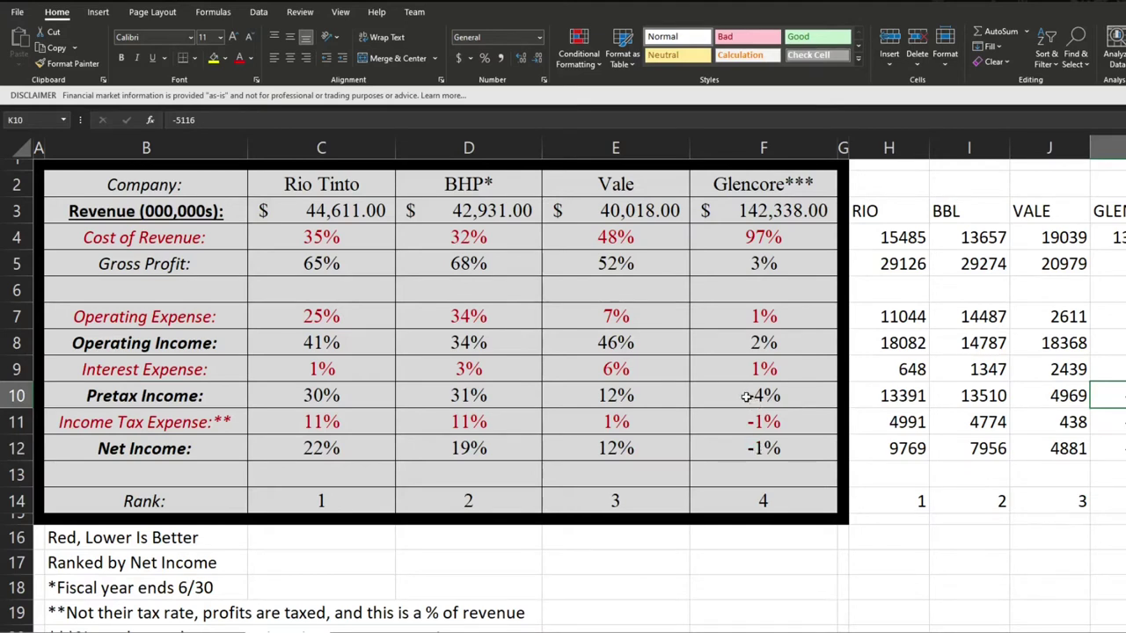
{"action": "left_click", "coordinate": [660, 530]}
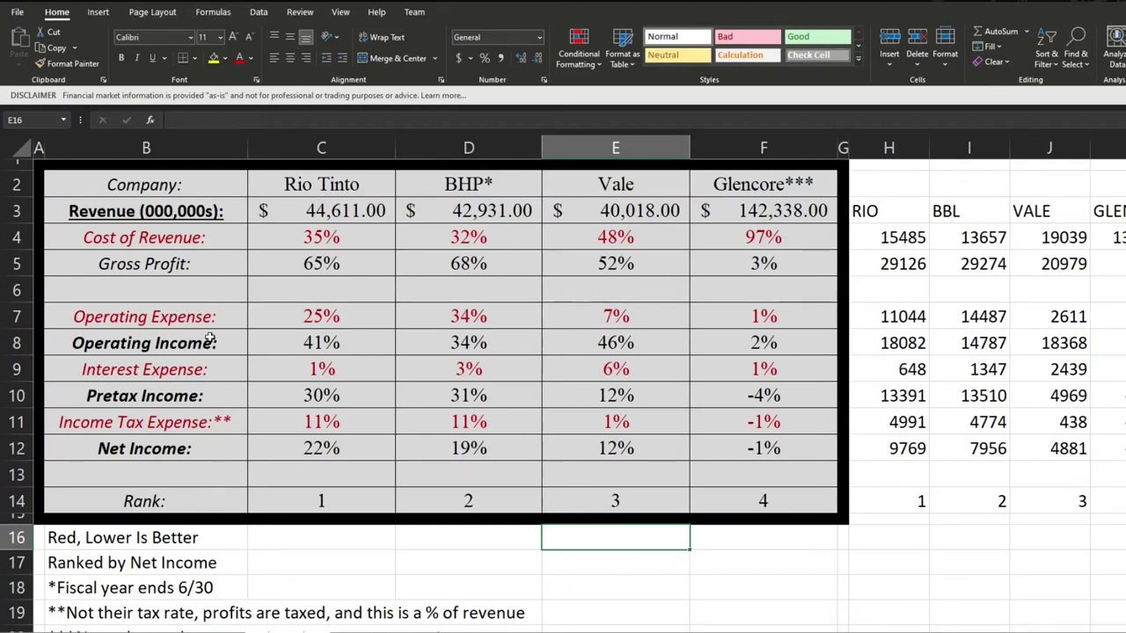
Compare interest expense as a percentage of revenue across Rio Tinto, BHP, Vale and Glencore.
{"action": "left_click", "coordinate": [297, 370]}
{"action": "left_click", "coordinate": [475, 372]}
{"action": "left_click", "coordinate": [633, 372]}
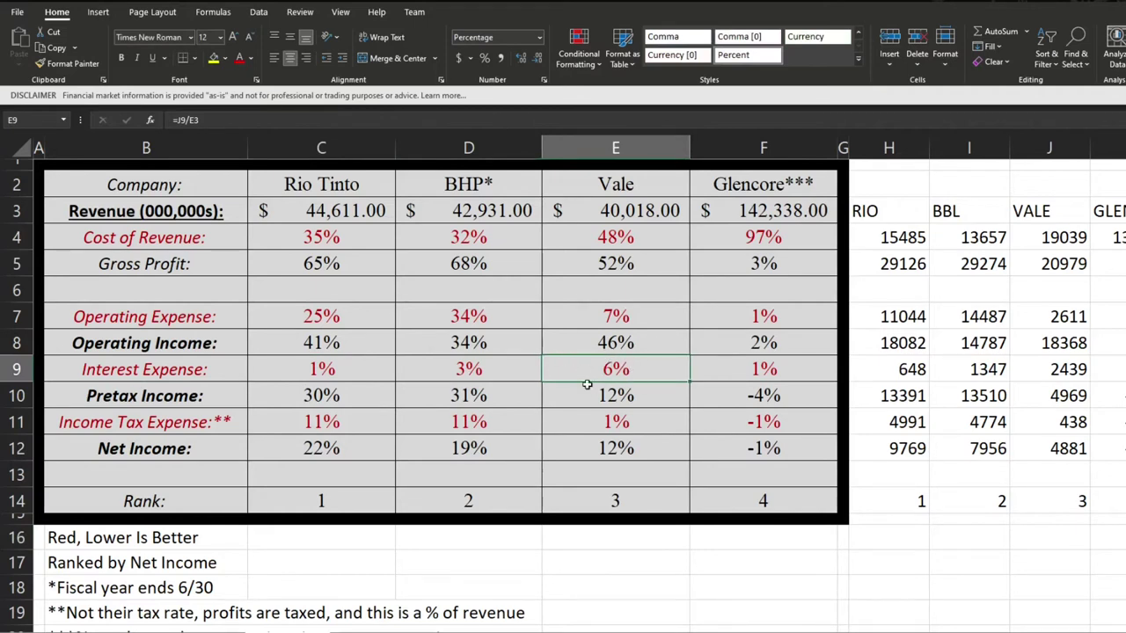
{"action": "left_click", "coordinate": [483, 375]}
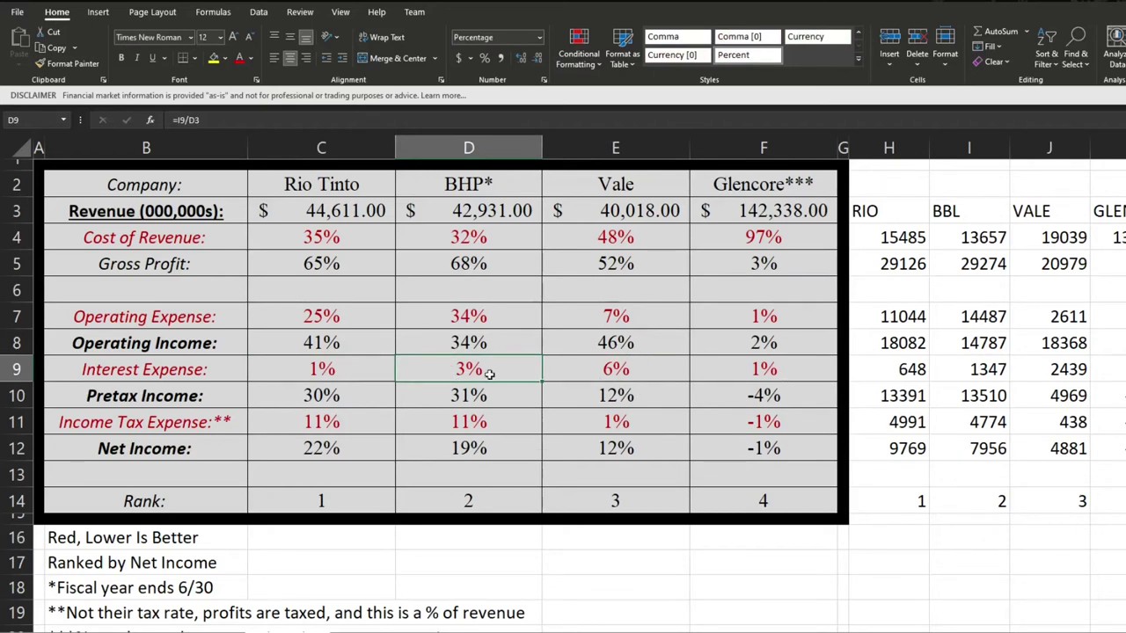
{"action": "left_click", "coordinate": [335, 374]}
{"action": "left_click", "coordinate": [777, 375]}
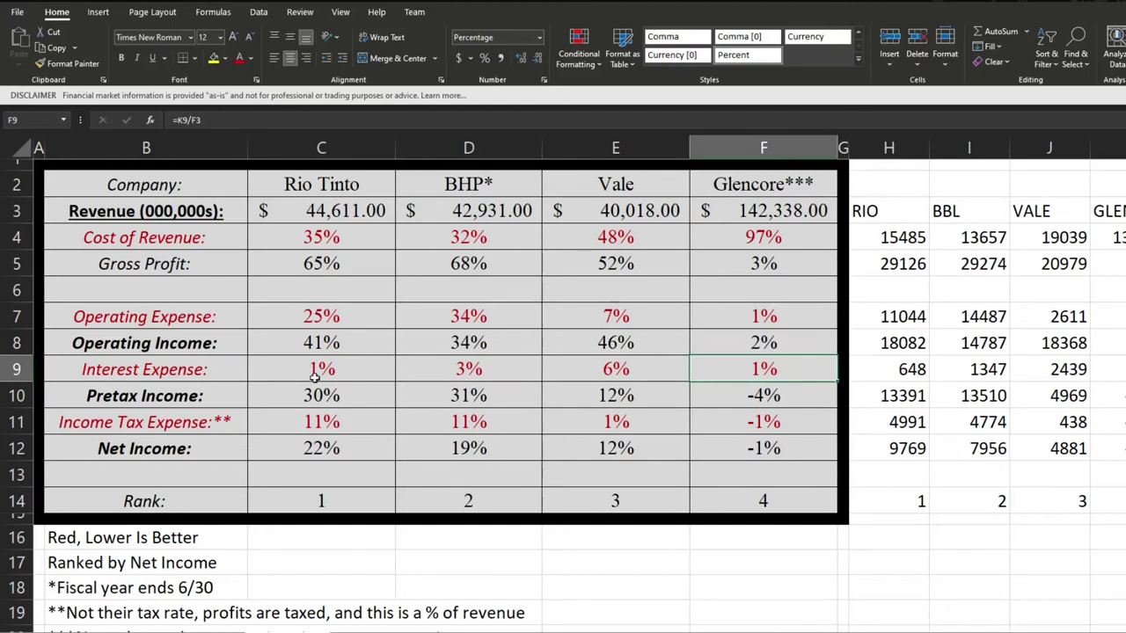
{"action": "left_click", "coordinate": [380, 377]}
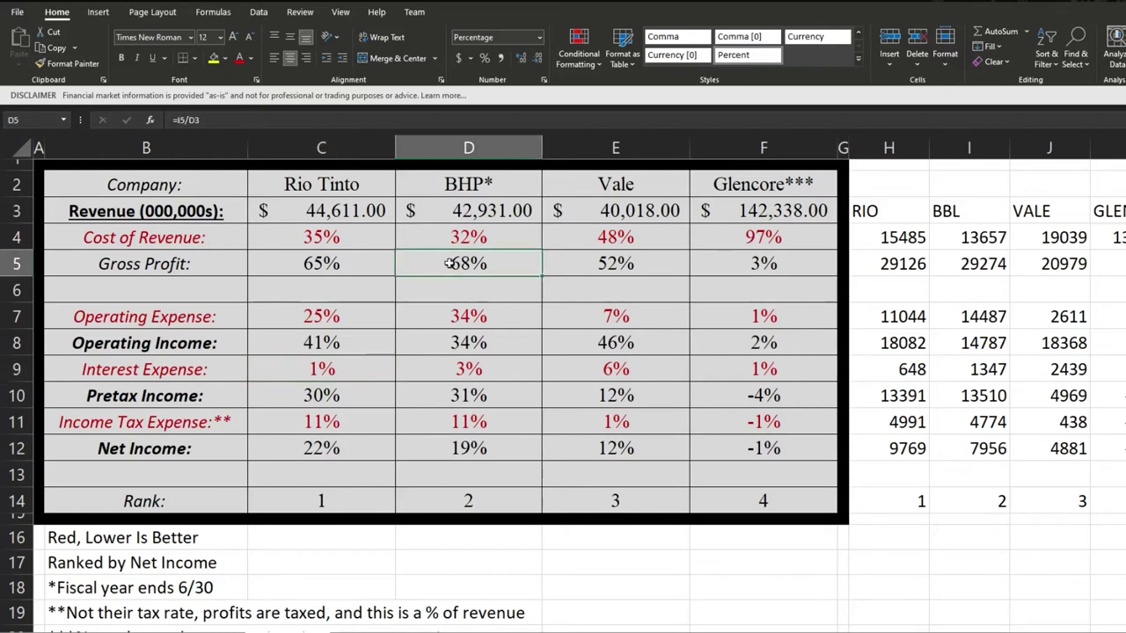
Examine BHP's gross profit, operating expense, net income and income tax expense as percentages of revenue.
{"action": "left_click", "coordinate": [447, 263]}
{"action": "left_click", "coordinate": [477, 309]}
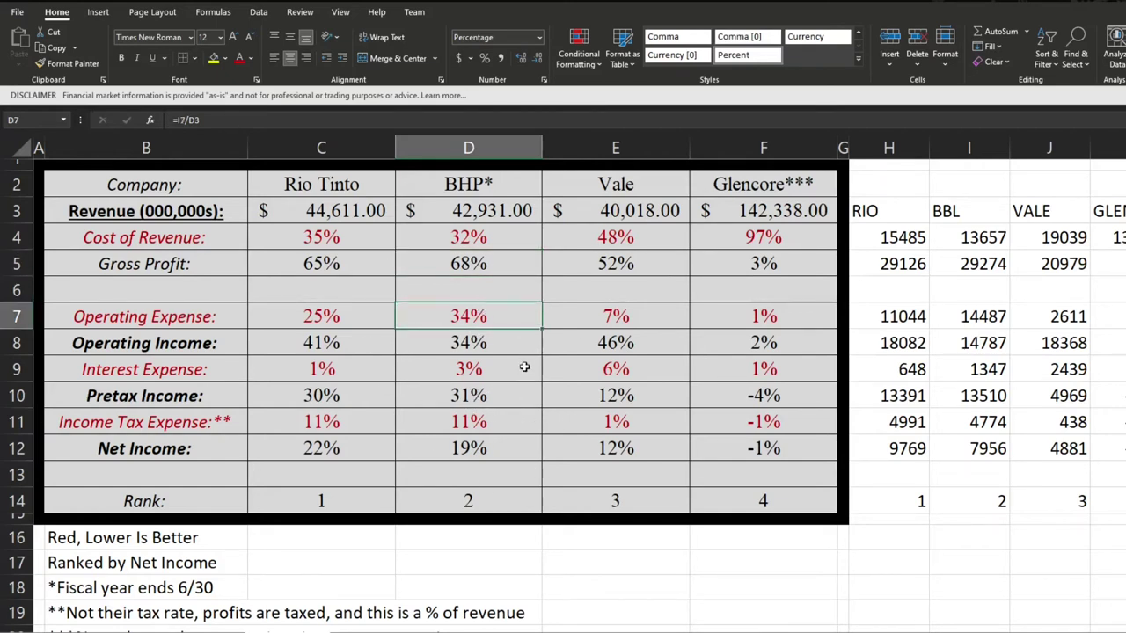
{"action": "left_click", "coordinate": [491, 449]}
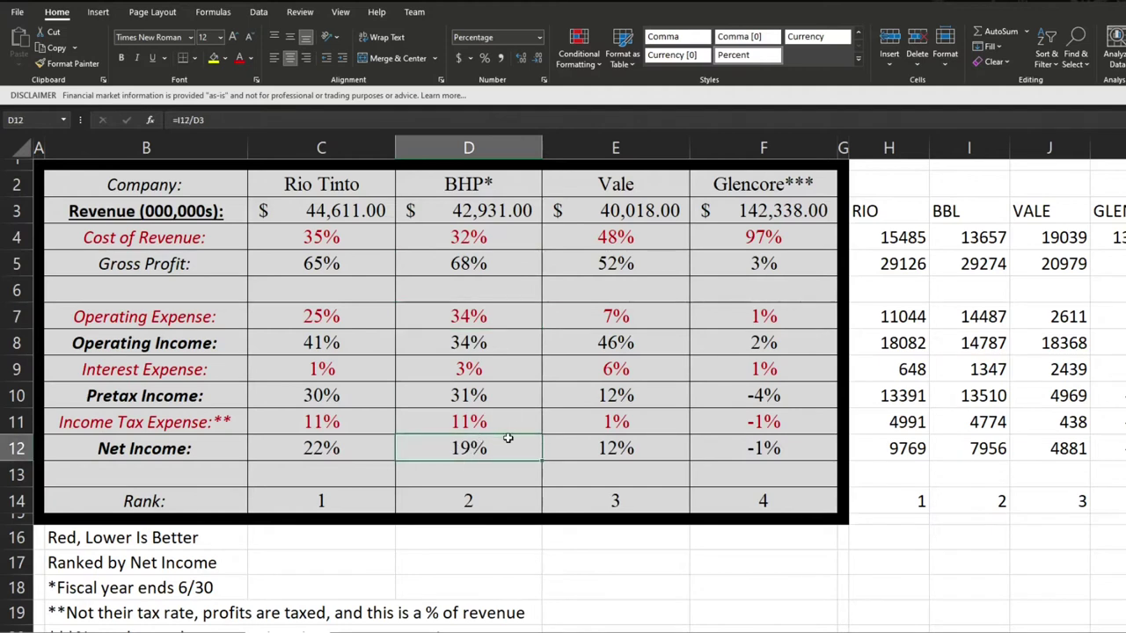
{"action": "left_click", "coordinate": [449, 420]}
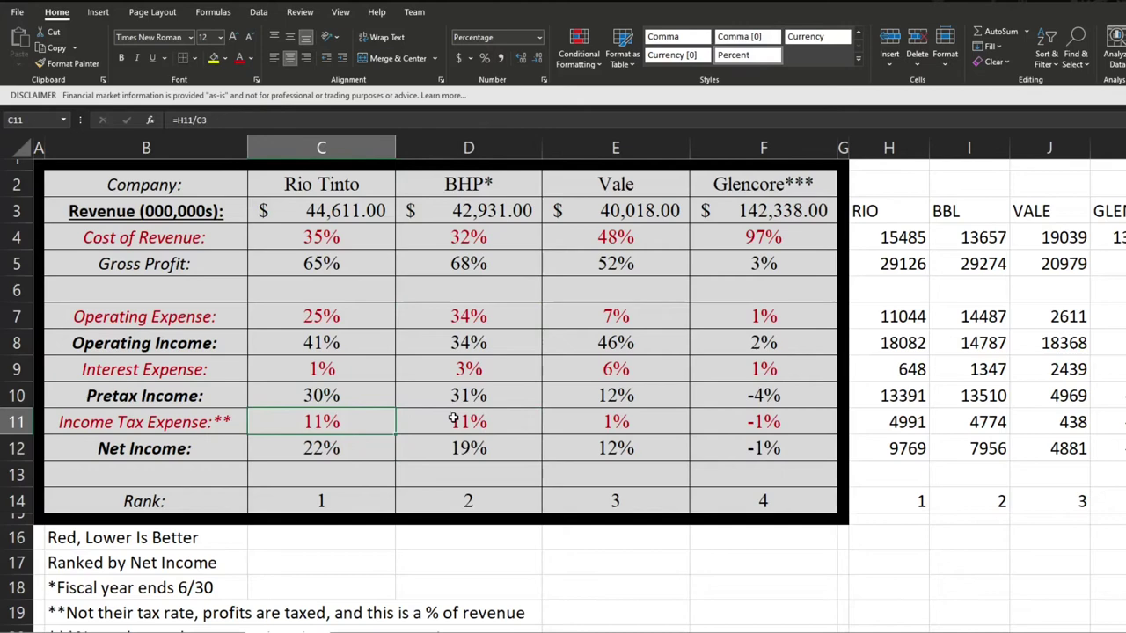
{"action": "scroll", "coordinate": [373, 370], "scroll_direction": "down", "scroll_amount": 1}
{"action": "scroll", "coordinate": [370, 352], "scroll_direction": "up", "scroll_amount": 1}
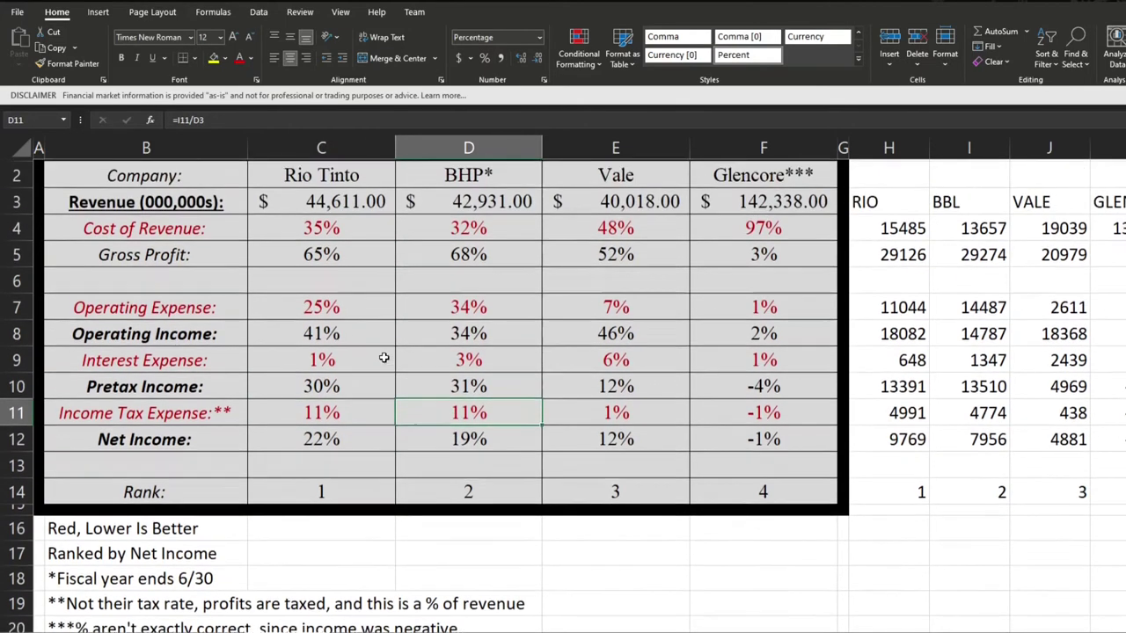
Review the net income row again for all four companies, ending on Rio Tinto.
{"action": "left_click", "coordinate": [359, 452]}
{"action": "left_click", "coordinate": [452, 454]}
{"action": "left_click", "coordinate": [598, 456]}
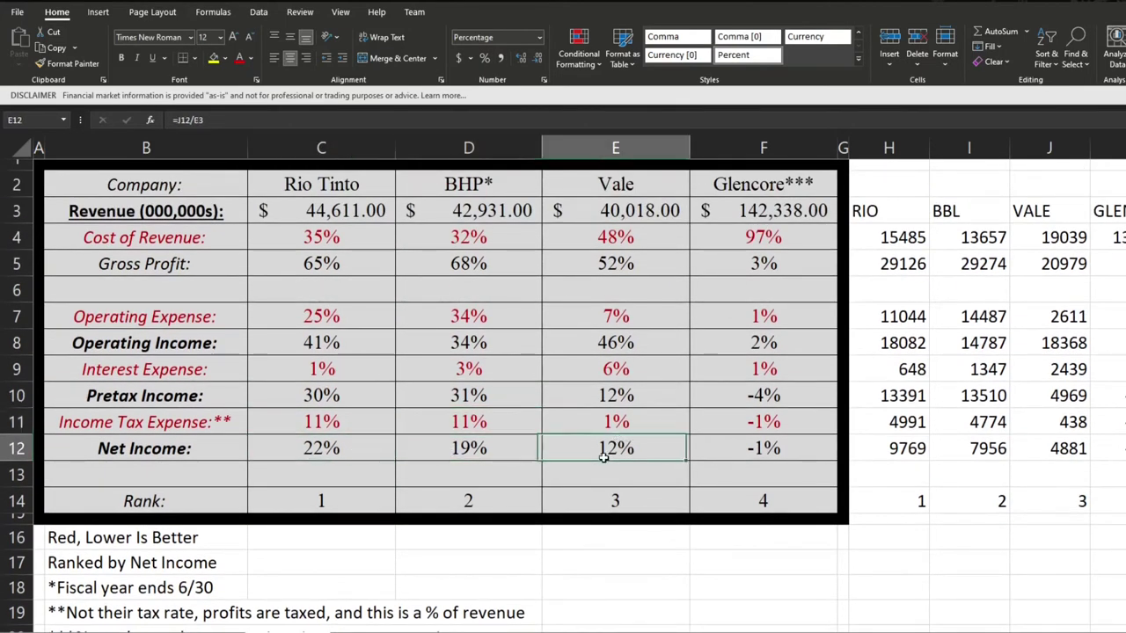
{"action": "left_click", "coordinate": [736, 459]}
{"action": "left_click", "coordinate": [339, 454]}
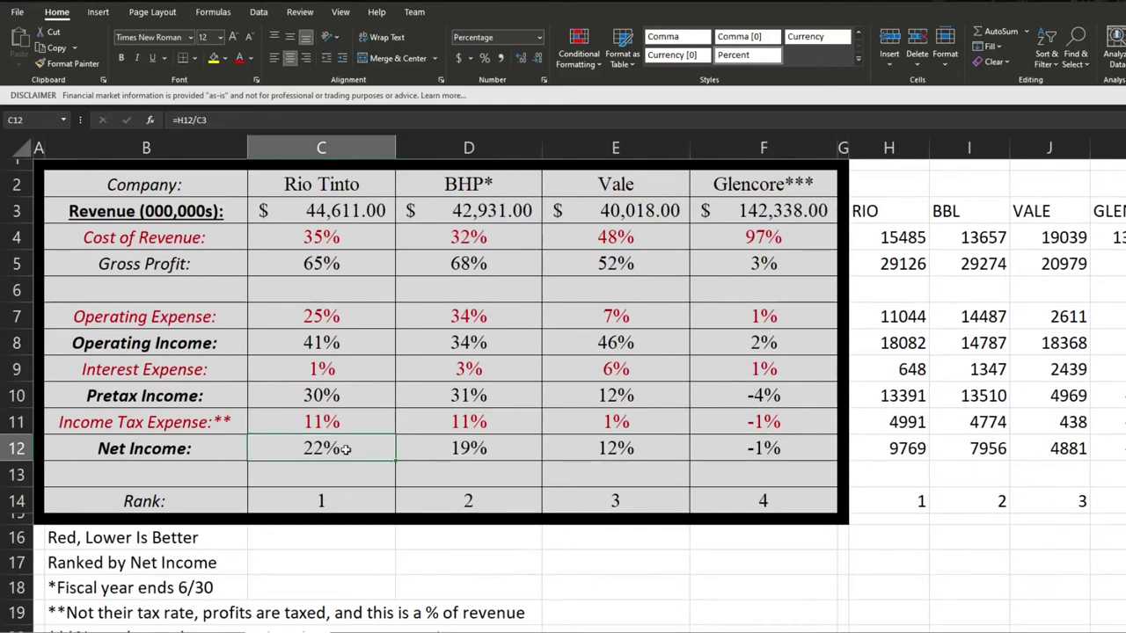
Compare the revenue of Rio Tinto, BHP and Vale, and open the balance sheet comparison worksheet.
{"action": "left_click", "coordinate": [351, 214]}
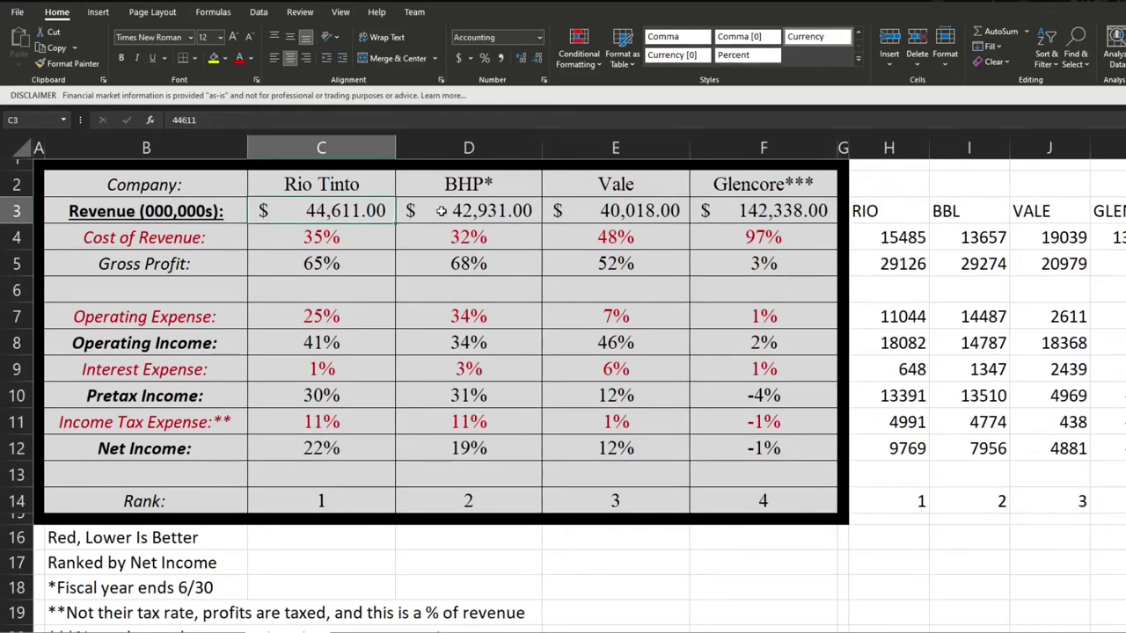
{"action": "left_click", "coordinate": [434, 216]}
{"action": "left_click", "coordinate": [580, 215]}
{"action": "left_click_drag", "start_coordinate": [466, 225], "coordinate": [590, 220]}
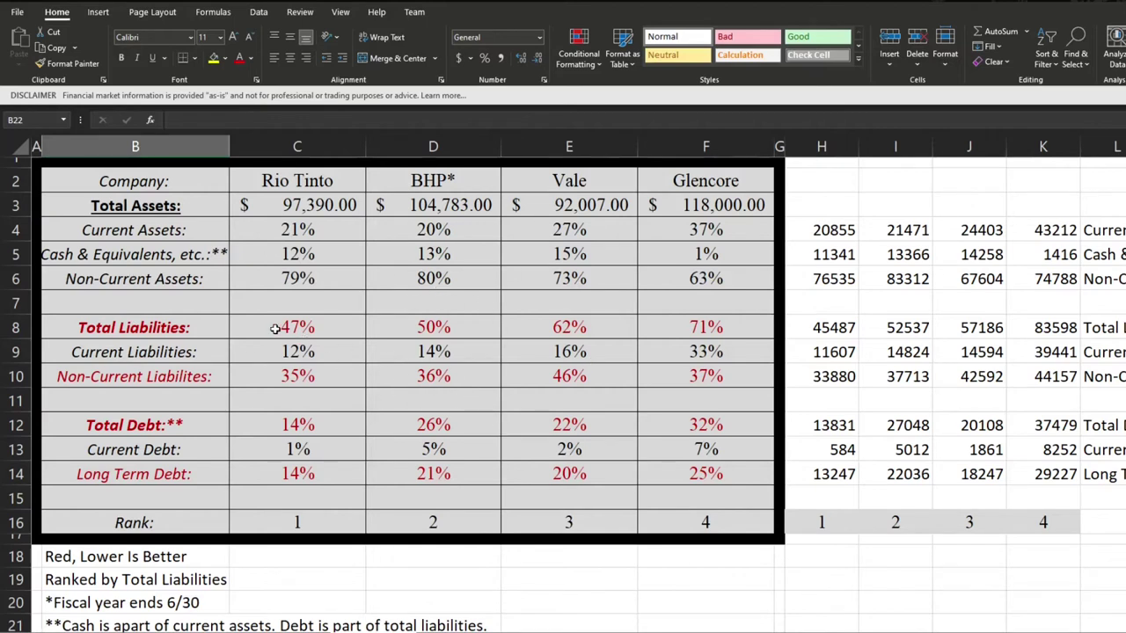
Compare total liabilities as a percentage of total assets across Rio Tinto, BHP, Vale and Glencore.
{"action": "left_click", "coordinate": [278, 326]}
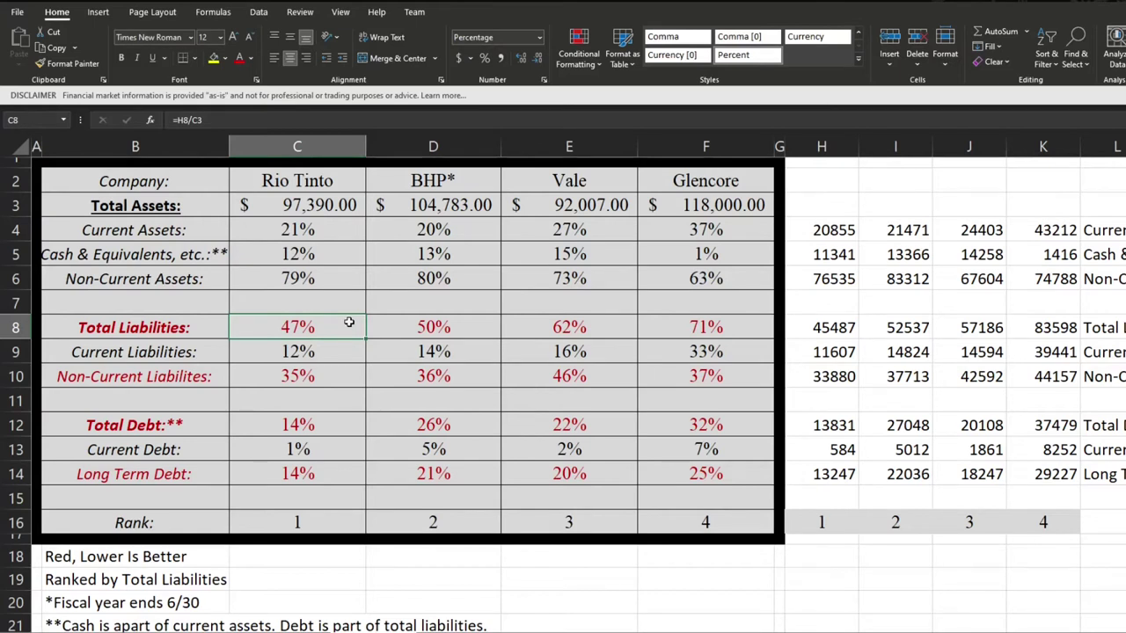
{"action": "left_click", "coordinate": [428, 334]}
{"action": "left_click", "coordinate": [567, 323]}
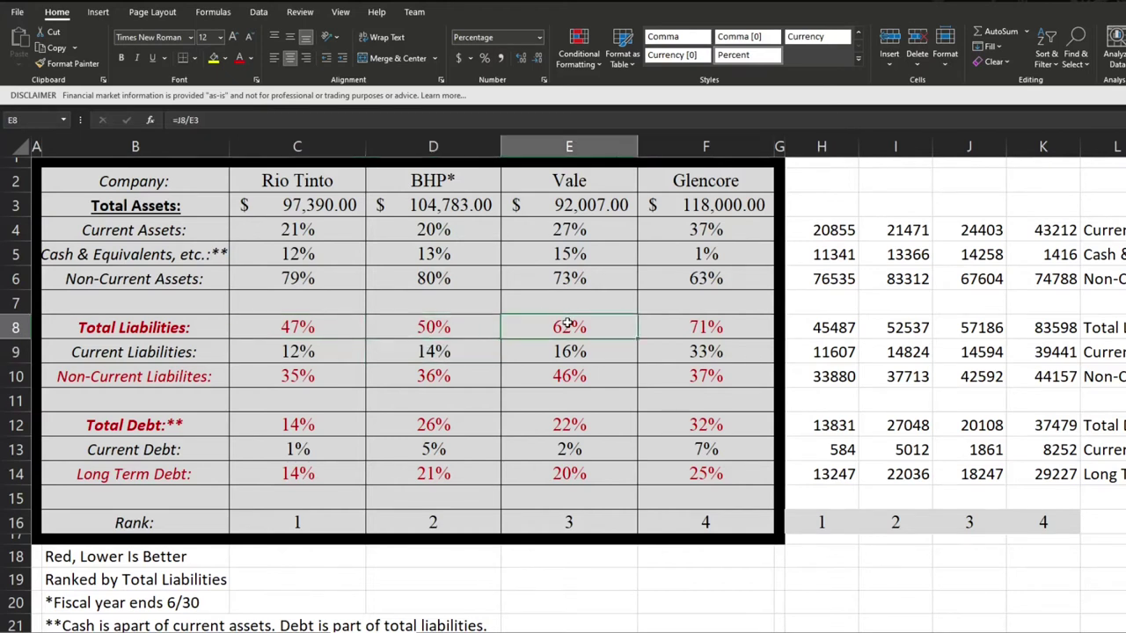
{"action": "left_click", "coordinate": [669, 318]}
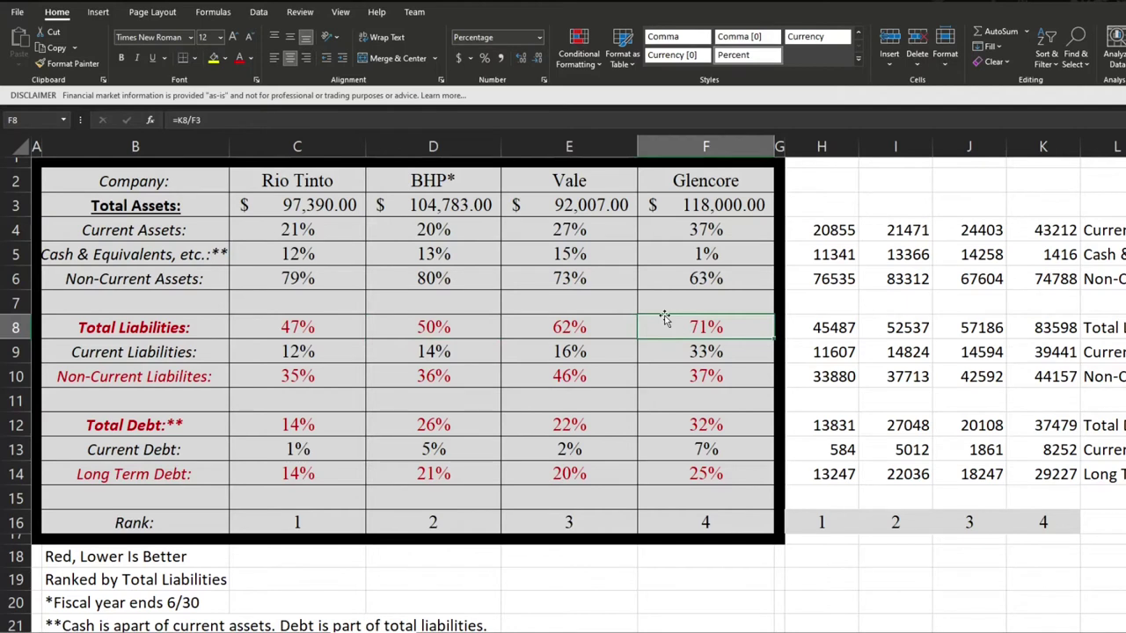
{"action": "left_click", "coordinate": [568, 318]}
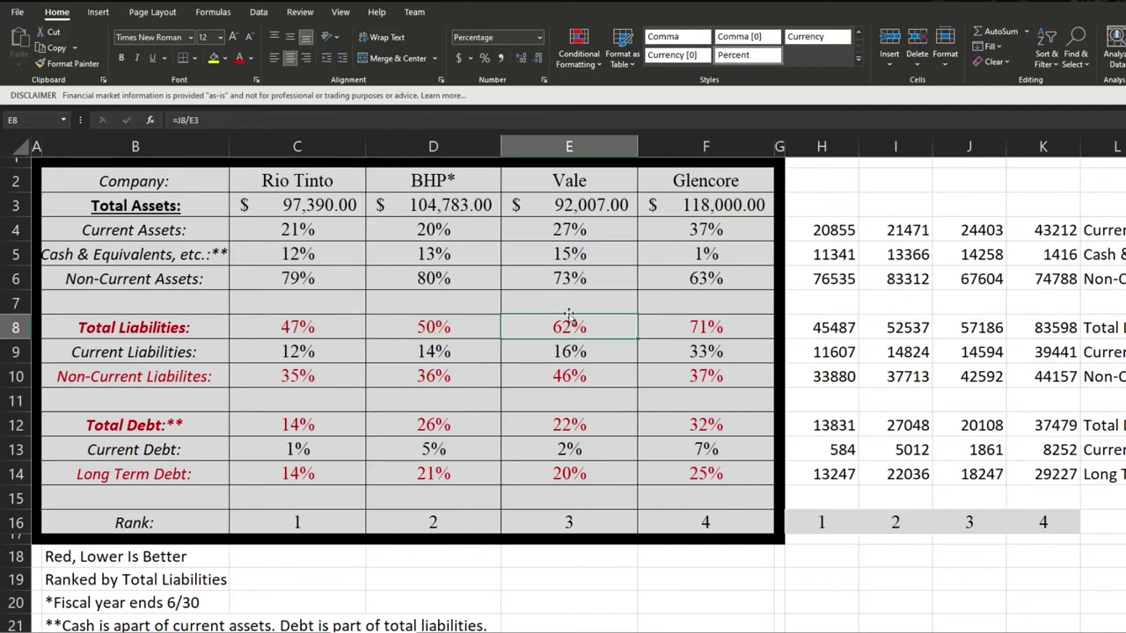
{"action": "left_click", "coordinate": [415, 325]}
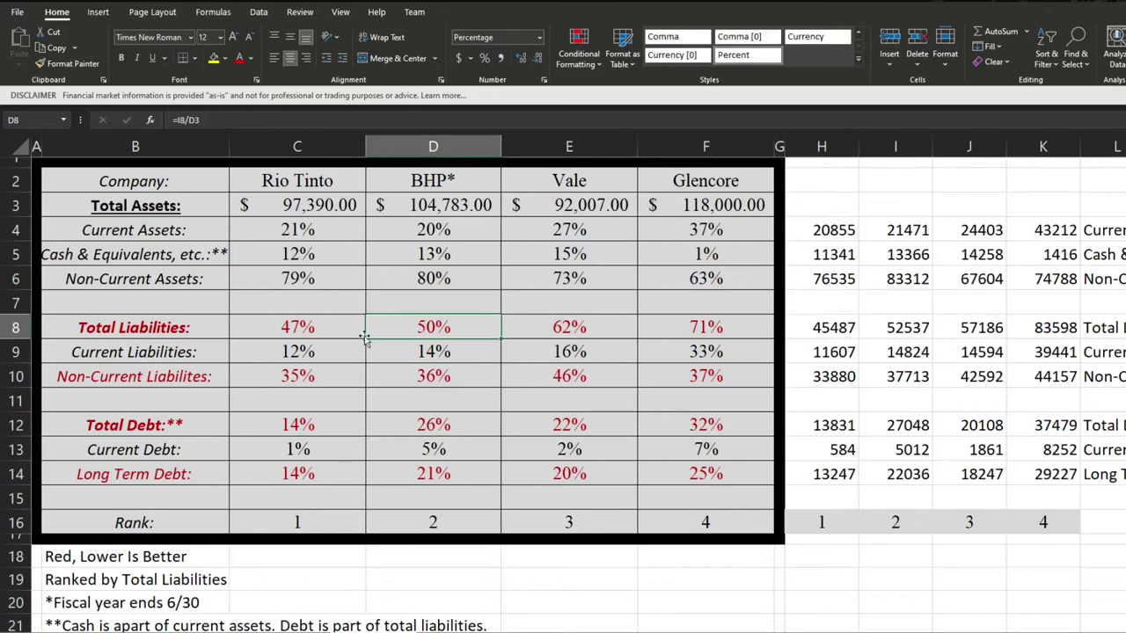
Check BHP's cash and equivalents, and weigh Glencore's cash against its total liabilities, total debt and current debt.
{"action": "left_click", "coordinate": [435, 257]}
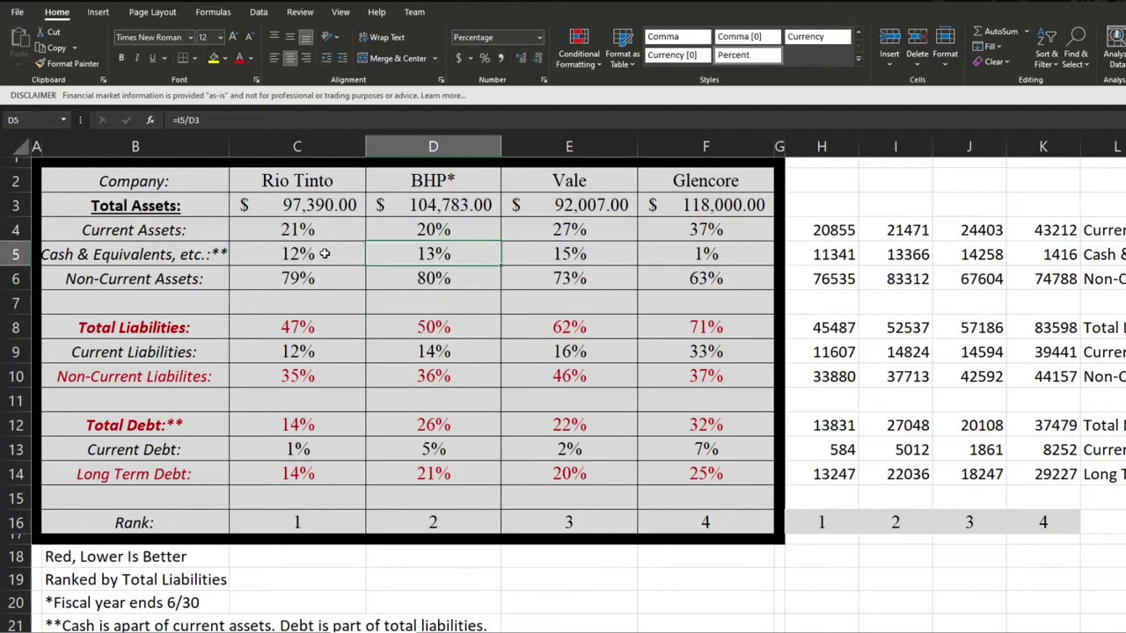
{"action": "left_click", "coordinate": [685, 260]}
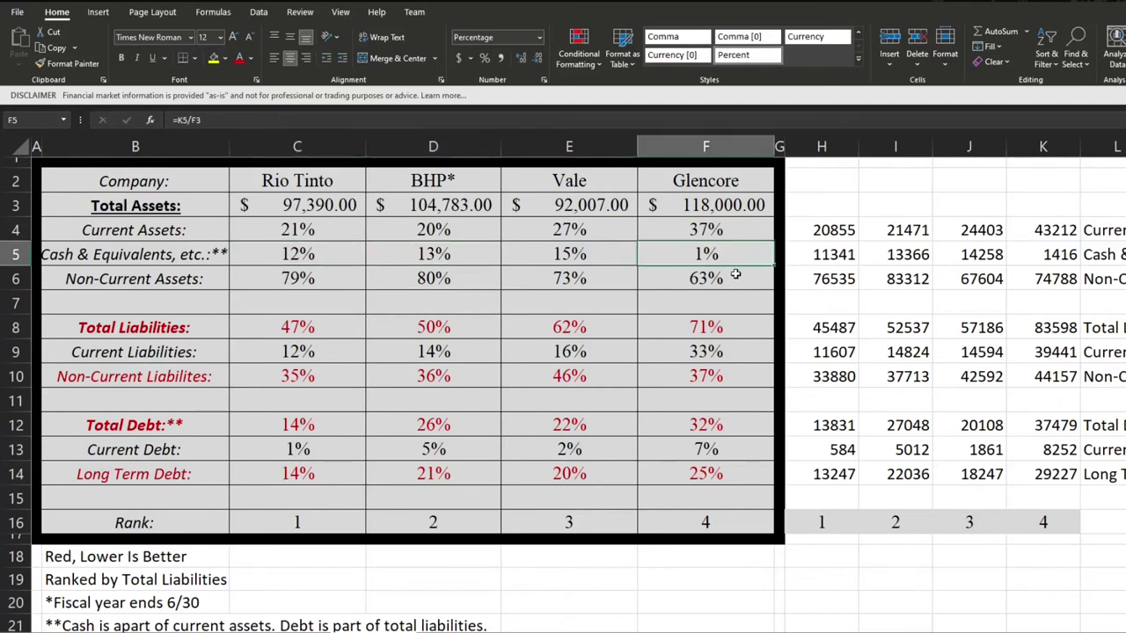
{"action": "left_click", "coordinate": [704, 420]}
{"action": "left_click", "coordinate": [708, 328]}
{"action": "left_click", "coordinate": [714, 254]}
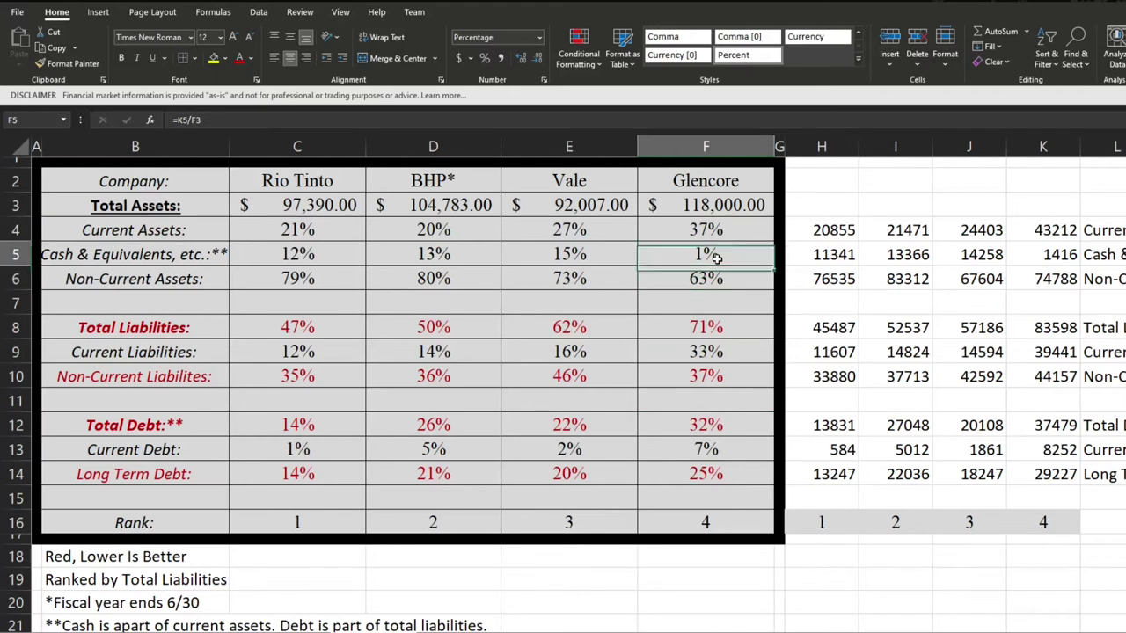
{"action": "left_click", "coordinate": [714, 420]}
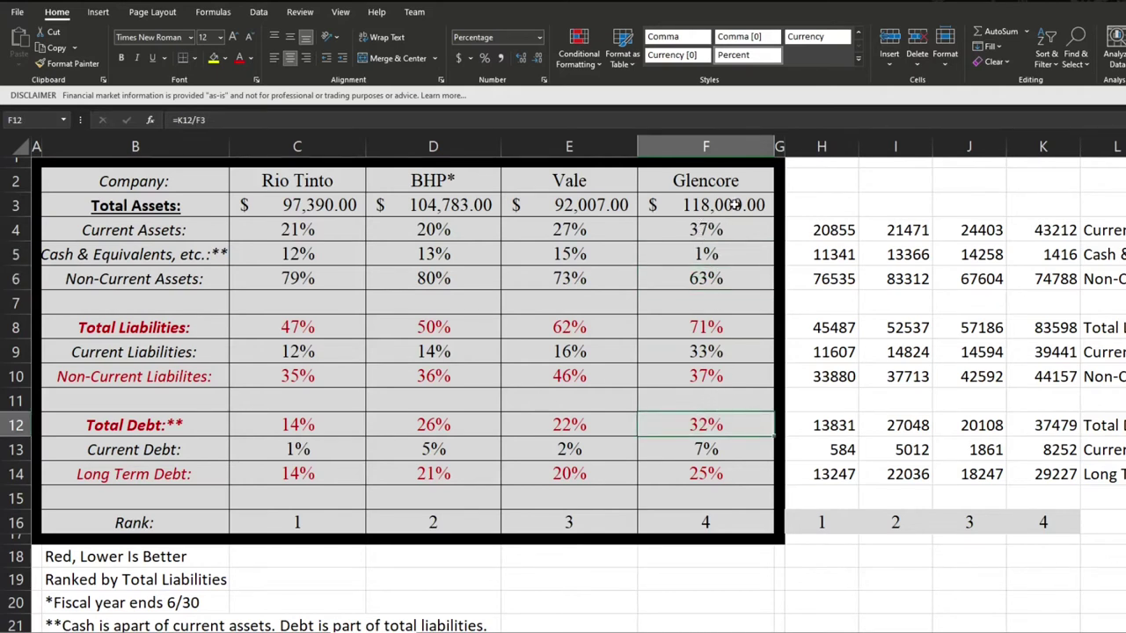
{"action": "left_click", "coordinate": [725, 261]}
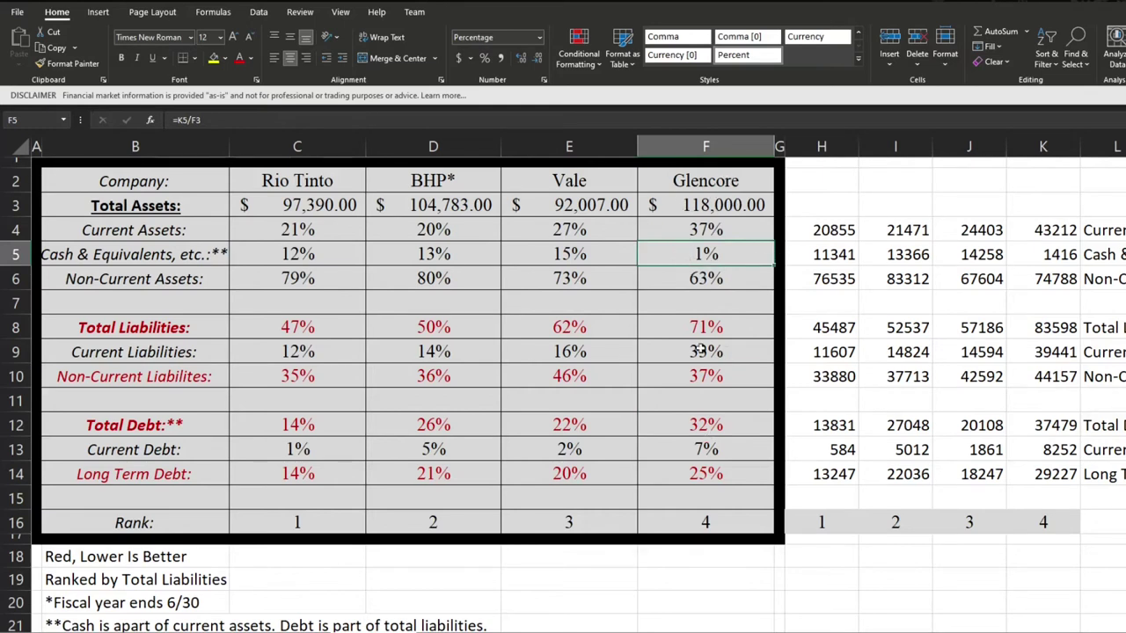
{"action": "left_click", "coordinate": [705, 450]}
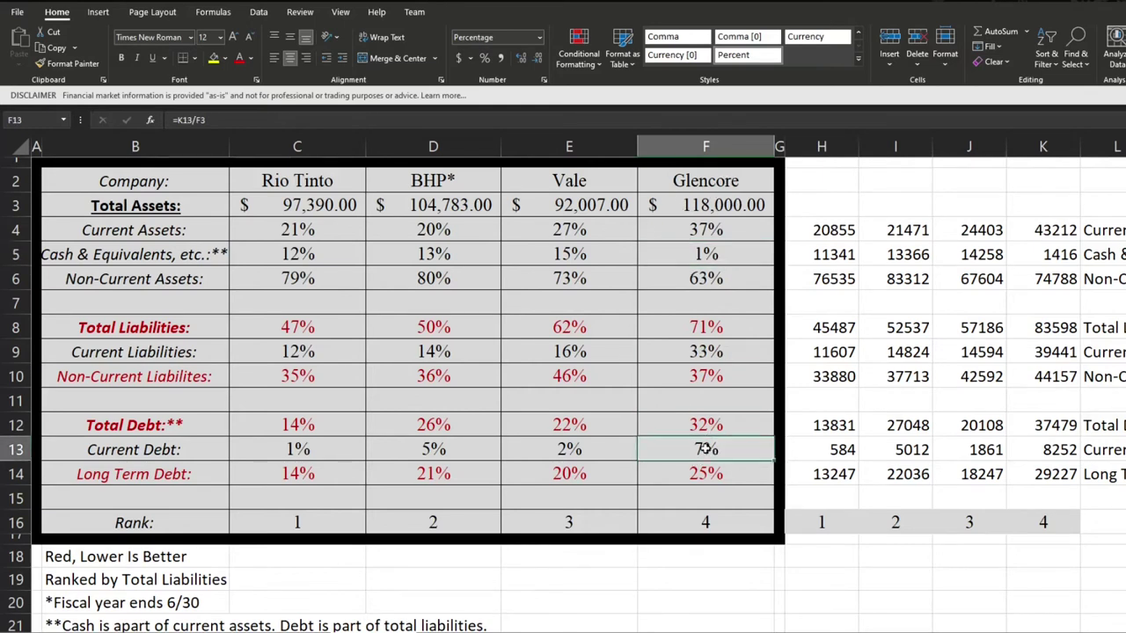
Weigh Vale's cash and equivalents against its current, total and long-term debt, and check BHP's total debt.
{"action": "left_click", "coordinate": [590, 257]}
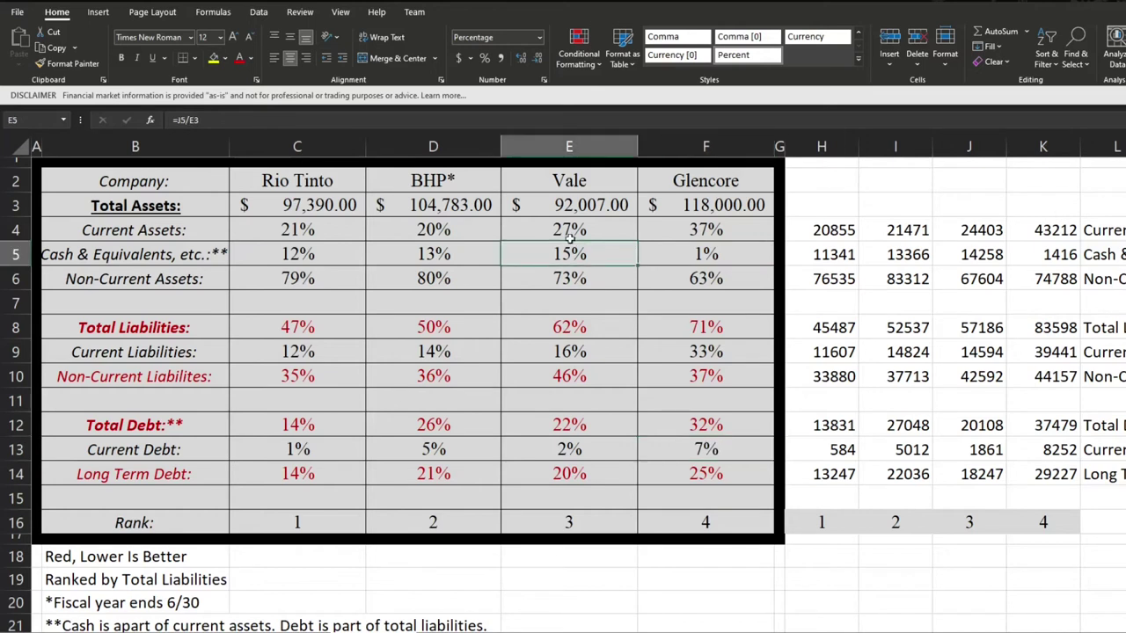
{"action": "left_click", "coordinate": [576, 454]}
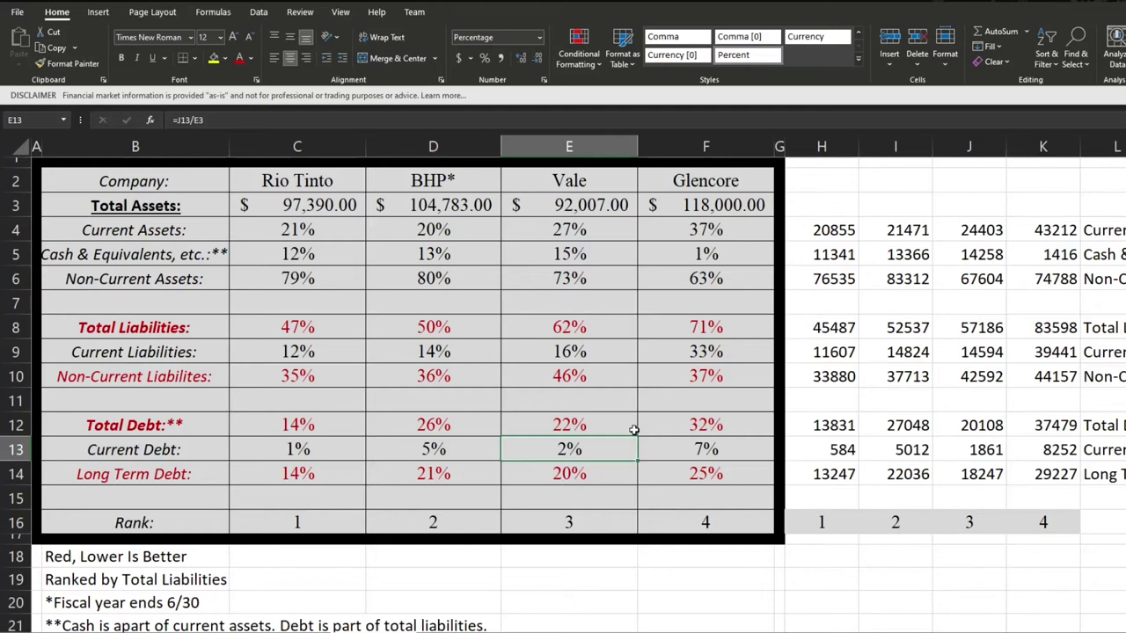
{"action": "left_click", "coordinate": [588, 423]}
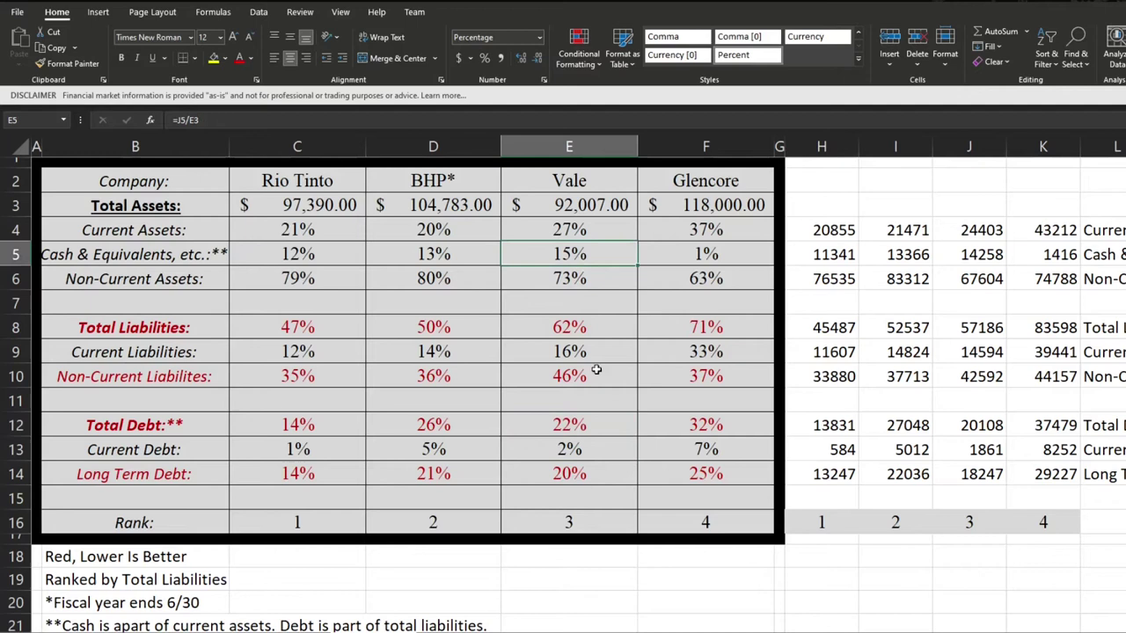
{"action": "left_click", "coordinate": [577, 442]}
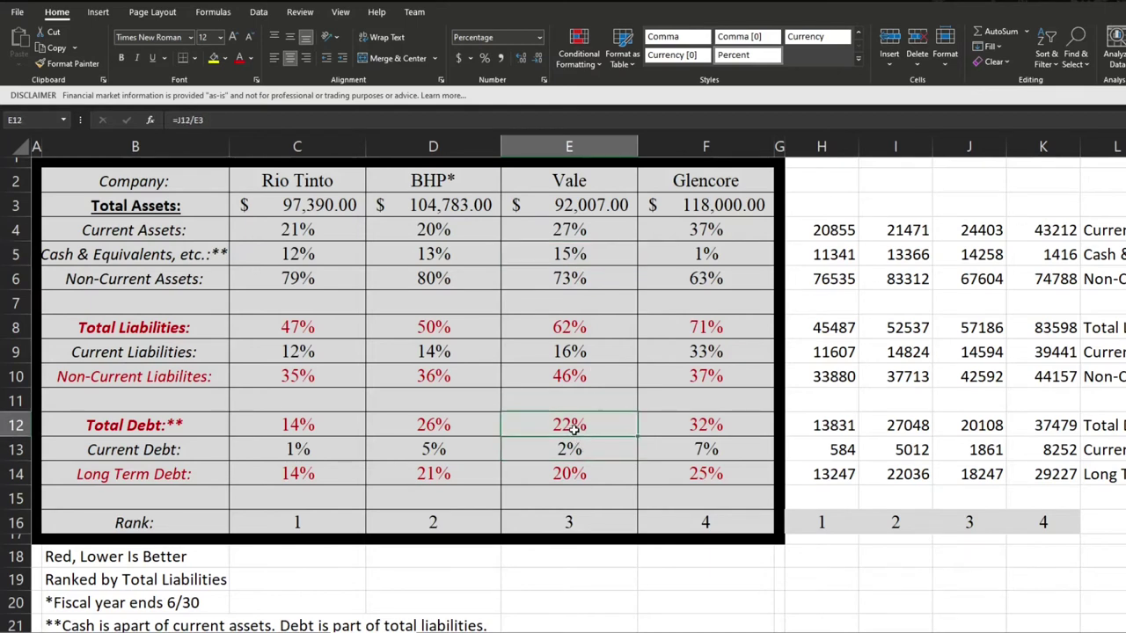
{"action": "left_click", "coordinate": [563, 474]}
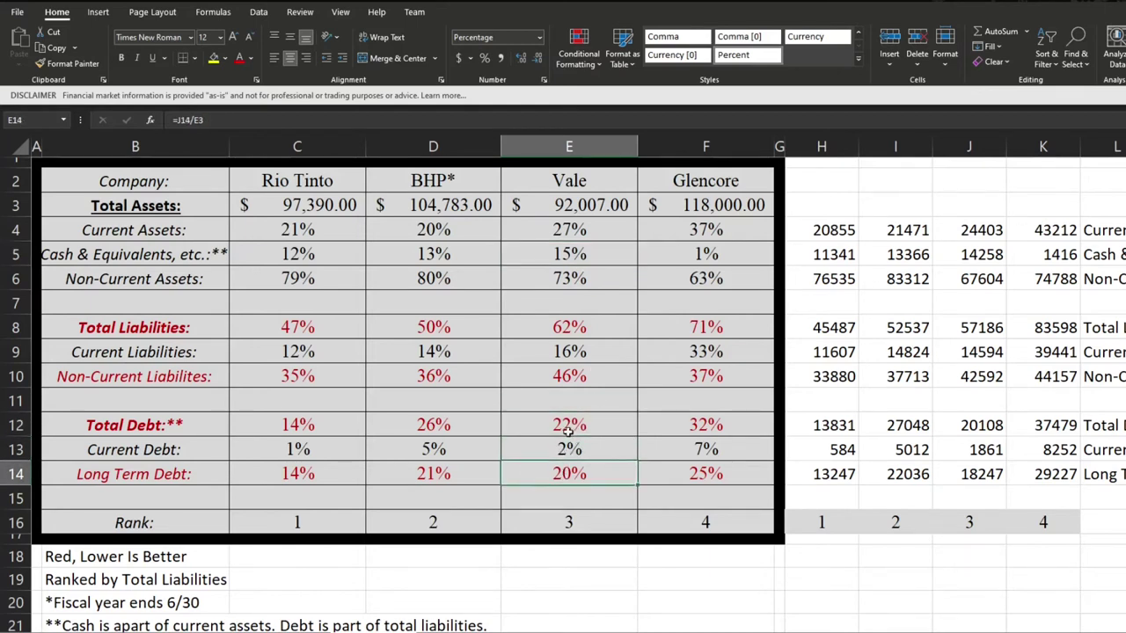
{"action": "left_click", "coordinate": [460, 423]}
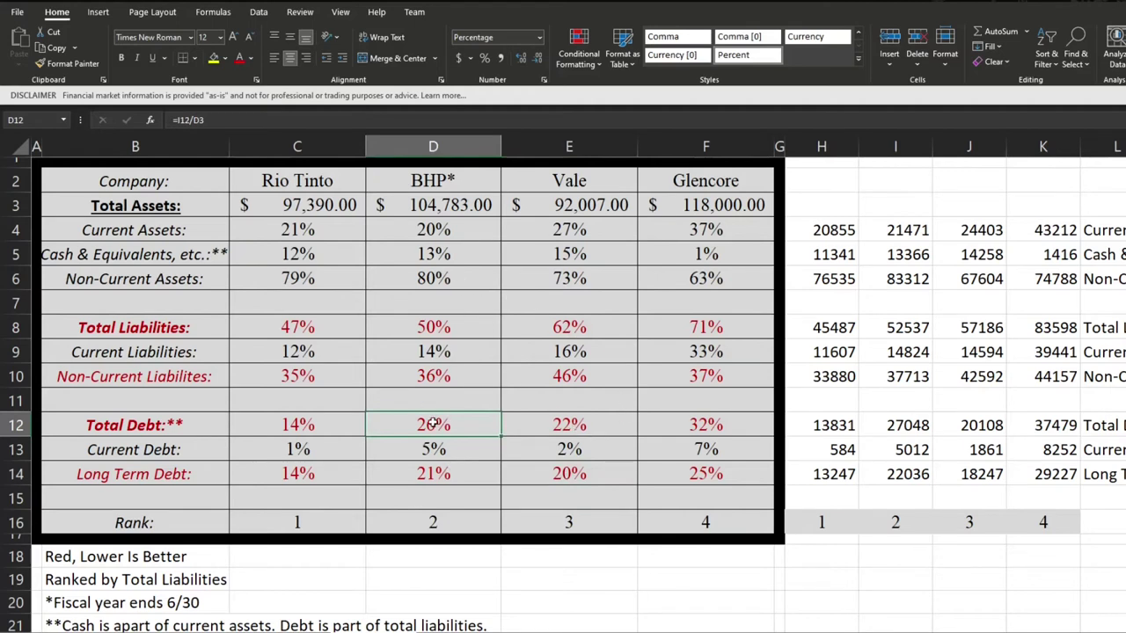
Compare total debt as a percentage of total assets across the four companies, and weigh Rio Tinto's cash against its total debt.
{"action": "left_click", "coordinate": [691, 430]}
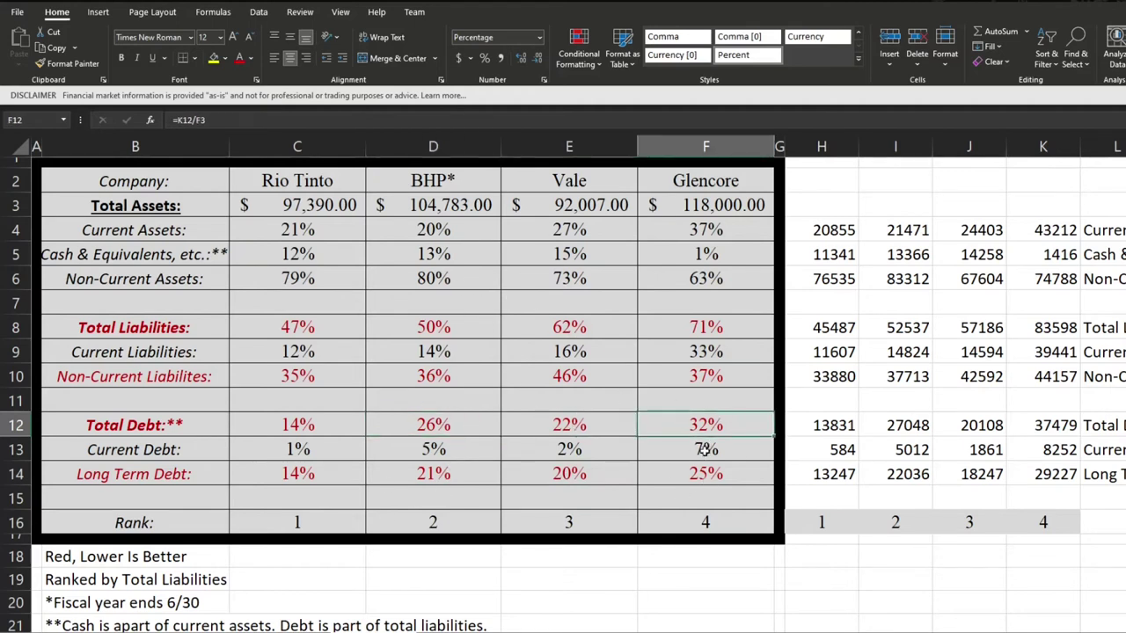
{"action": "left_click", "coordinate": [300, 421]}
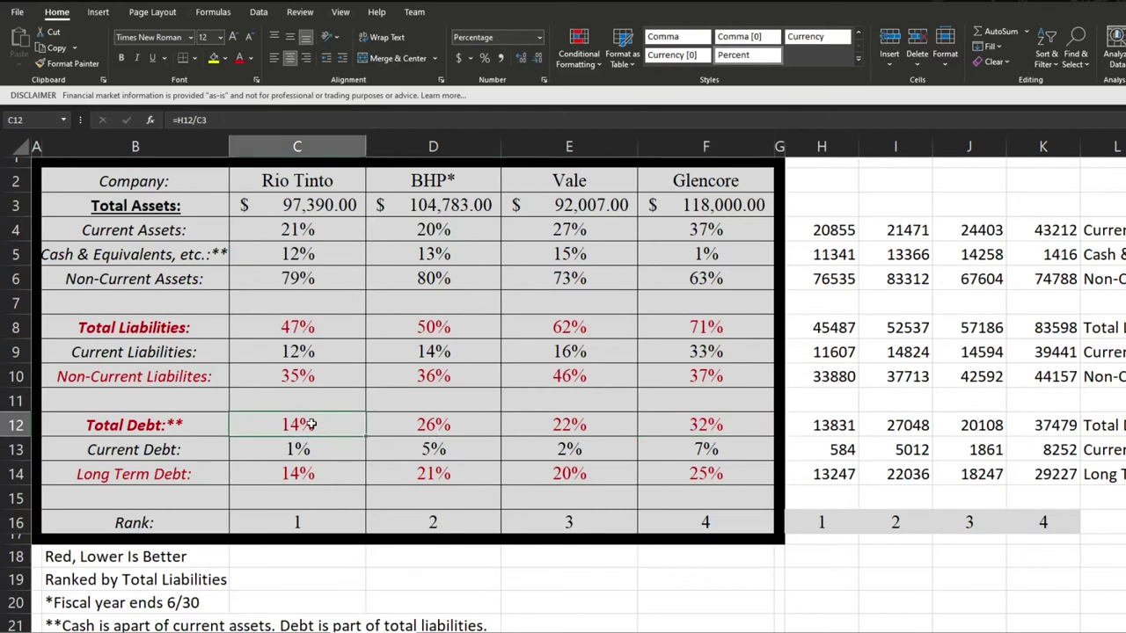
{"action": "left_click", "coordinate": [288, 251]}
{"action": "left_click", "coordinate": [303, 413]}
{"action": "left_click", "coordinate": [594, 423]}
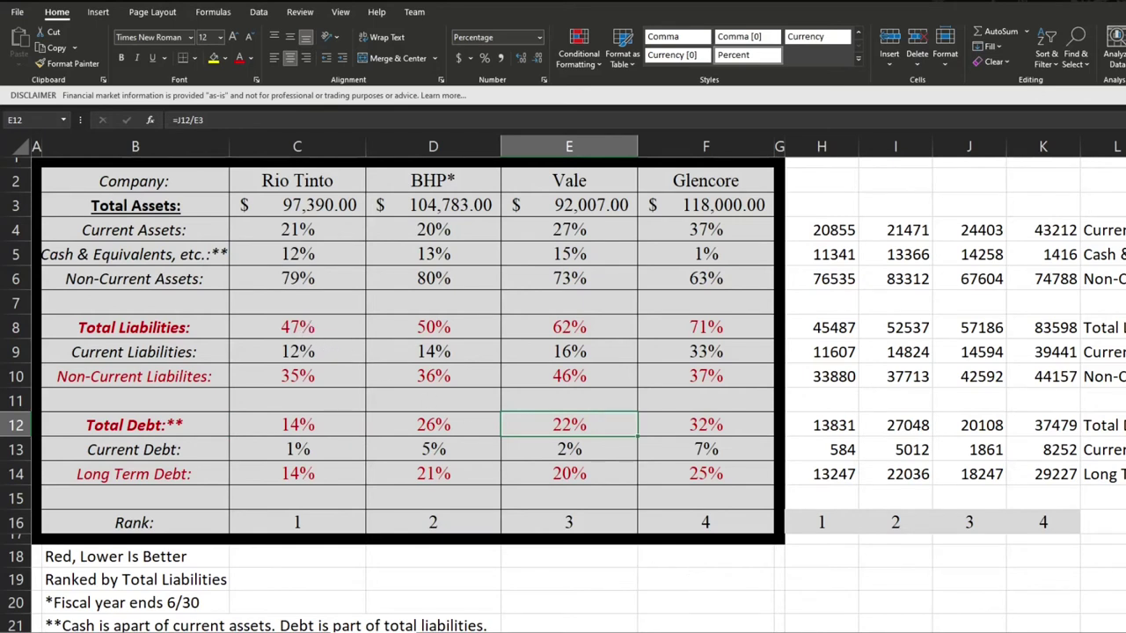
{"action": "left_click", "coordinate": [437, 425]}
{"action": "left_click", "coordinate": [699, 430]}
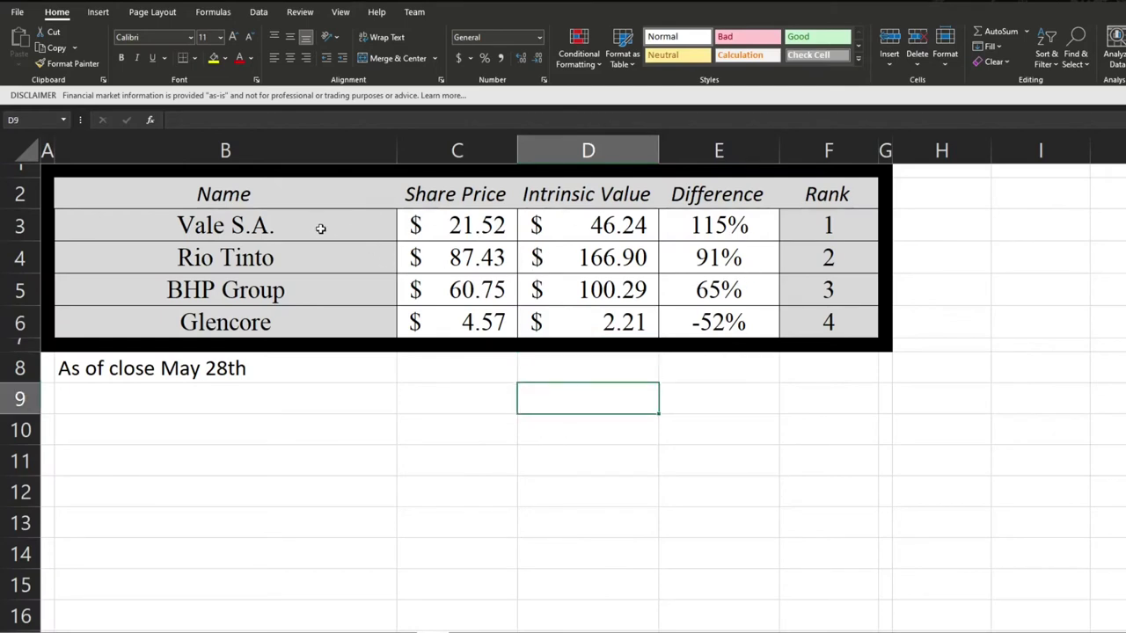
In the DCF worksheet, compare the four companies' differences to intrinsic value, and check Glencore's share price against its intrinsic value.
{"action": "left_click", "coordinate": [710, 236]}
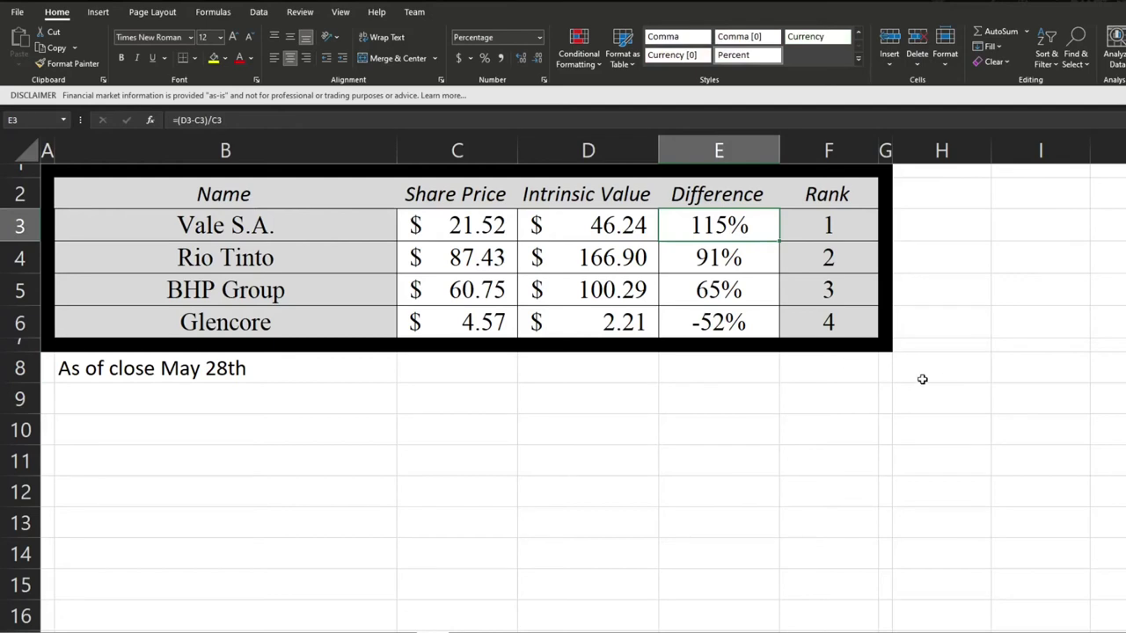
{"action": "key", "text": "Down"}
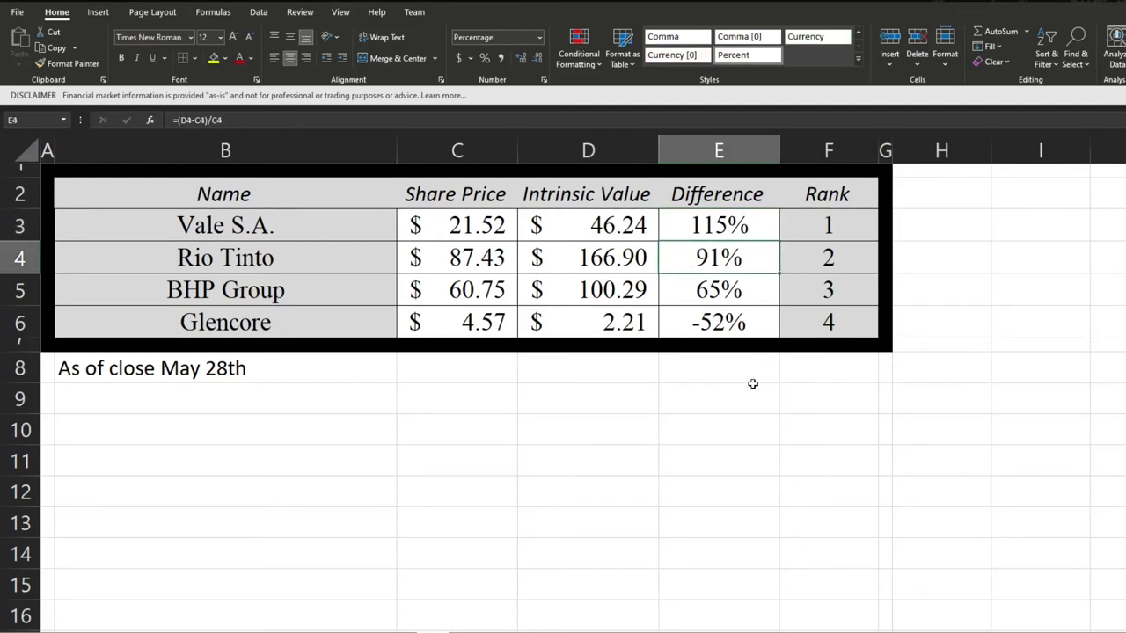
{"action": "left_click", "coordinate": [719, 289]}
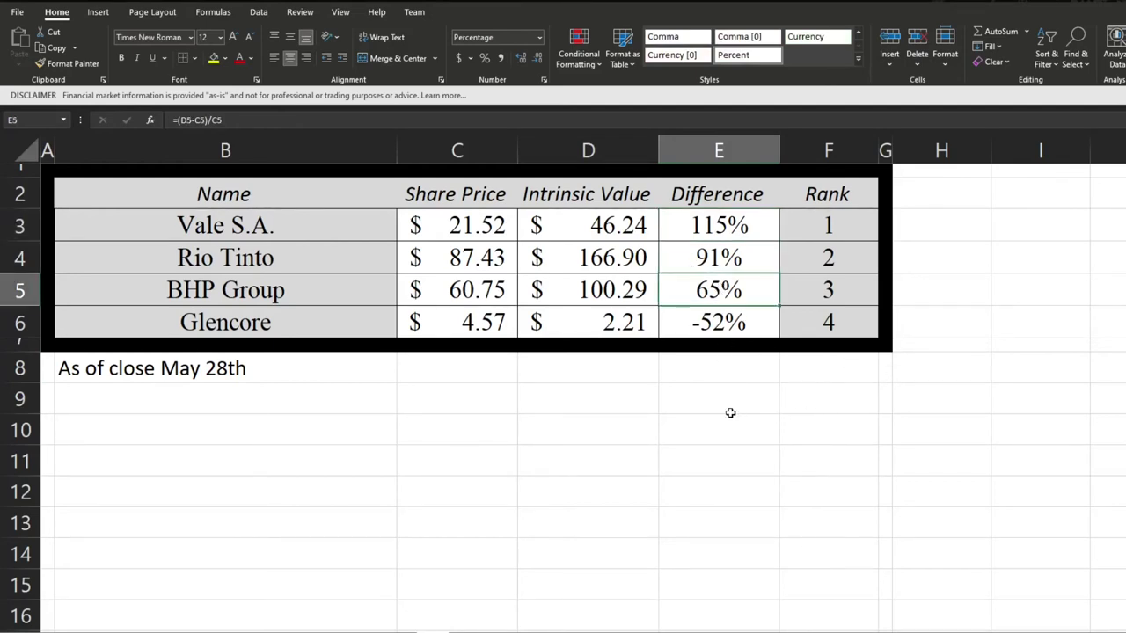
{"action": "left_click", "coordinate": [706, 332]}
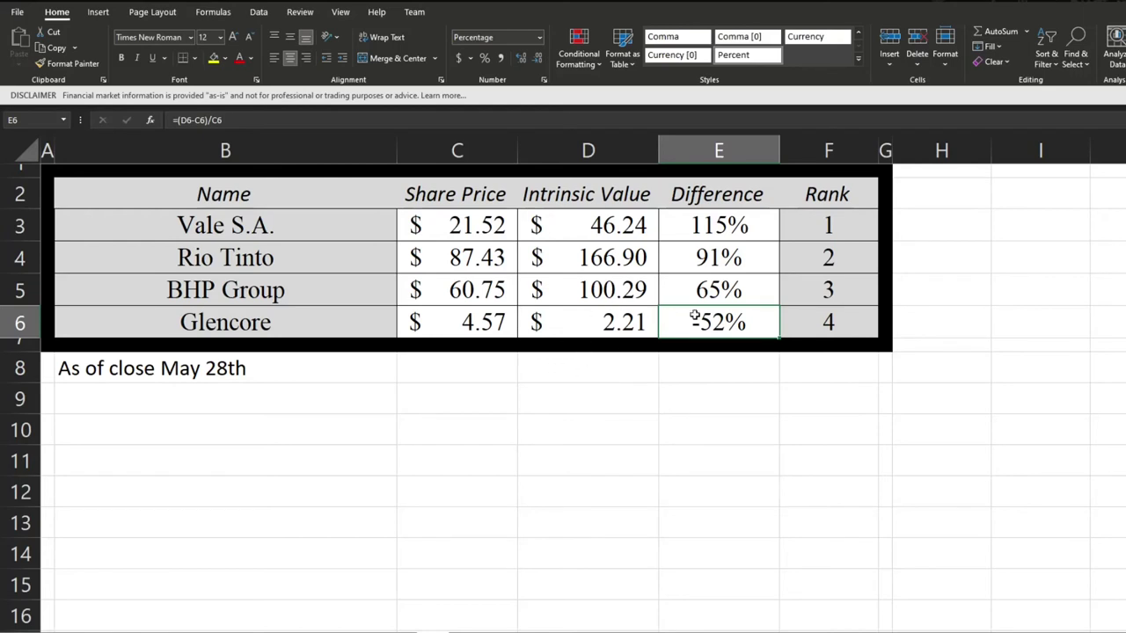
{"action": "left_click", "coordinate": [568, 324]}
{"action": "left_click", "coordinate": [488, 327]}
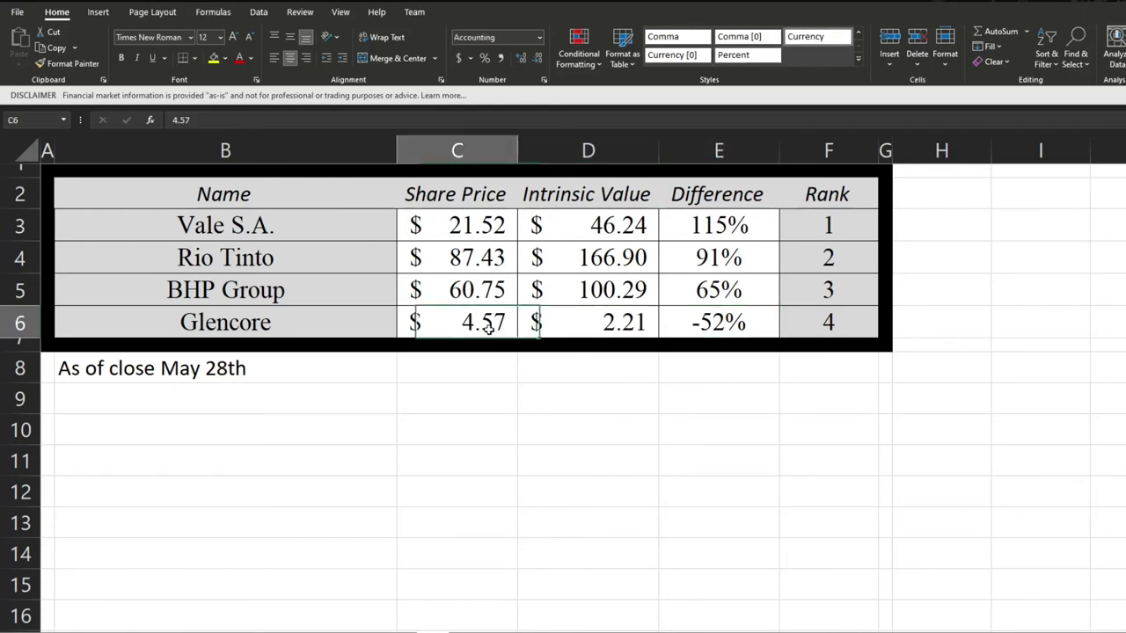
{"action": "left_click", "coordinate": [554, 325]}
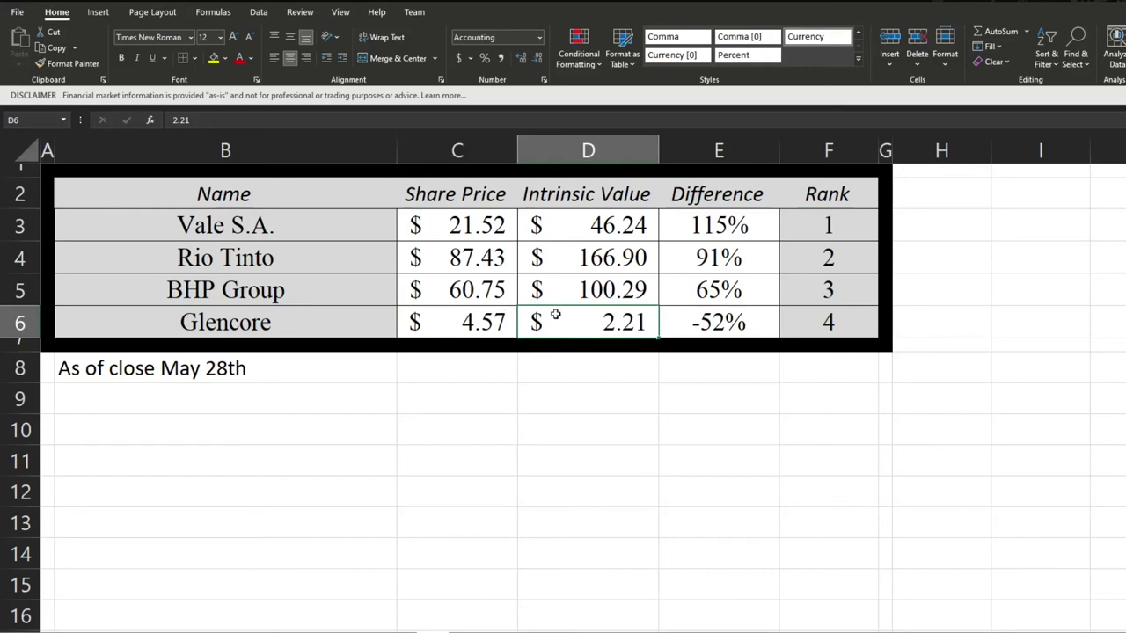
Compare the intrinsic values of Rio Tinto, BHP Group and Vale, and check Rio Tinto's share price.
{"action": "left_click", "coordinate": [591, 256]}
{"action": "left_click", "coordinate": [465, 271]}
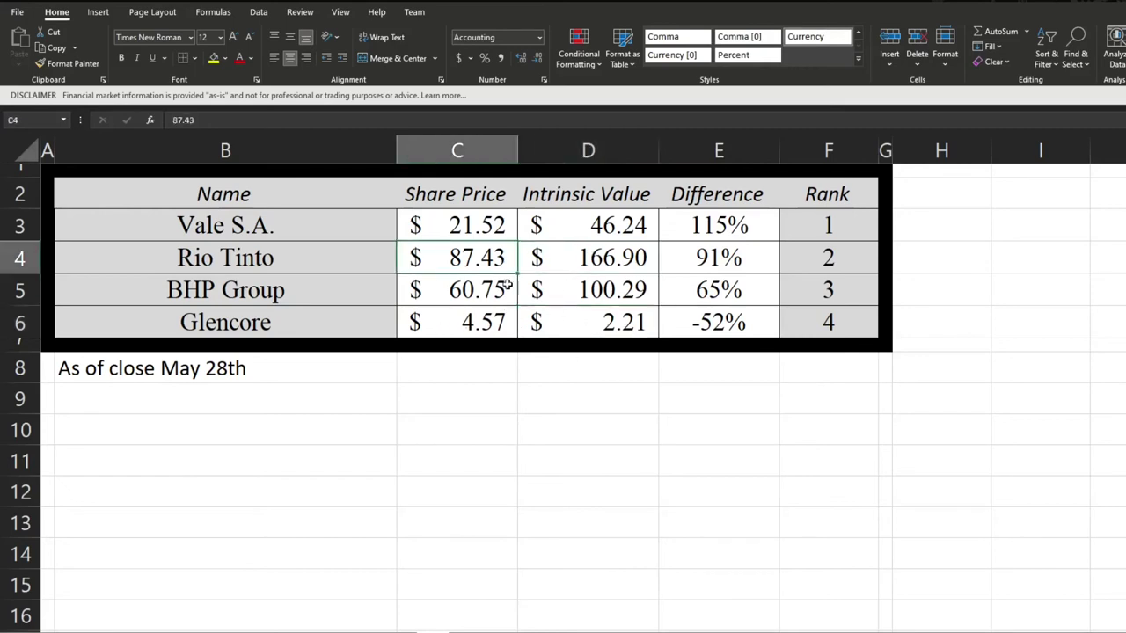
{"action": "left_click", "coordinate": [586, 282]}
{"action": "left_click", "coordinate": [589, 257]}
{"action": "left_click", "coordinate": [588, 226]}
{"action": "left_click", "coordinate": [591, 254]}
{"action": "left_click", "coordinate": [596, 290]}
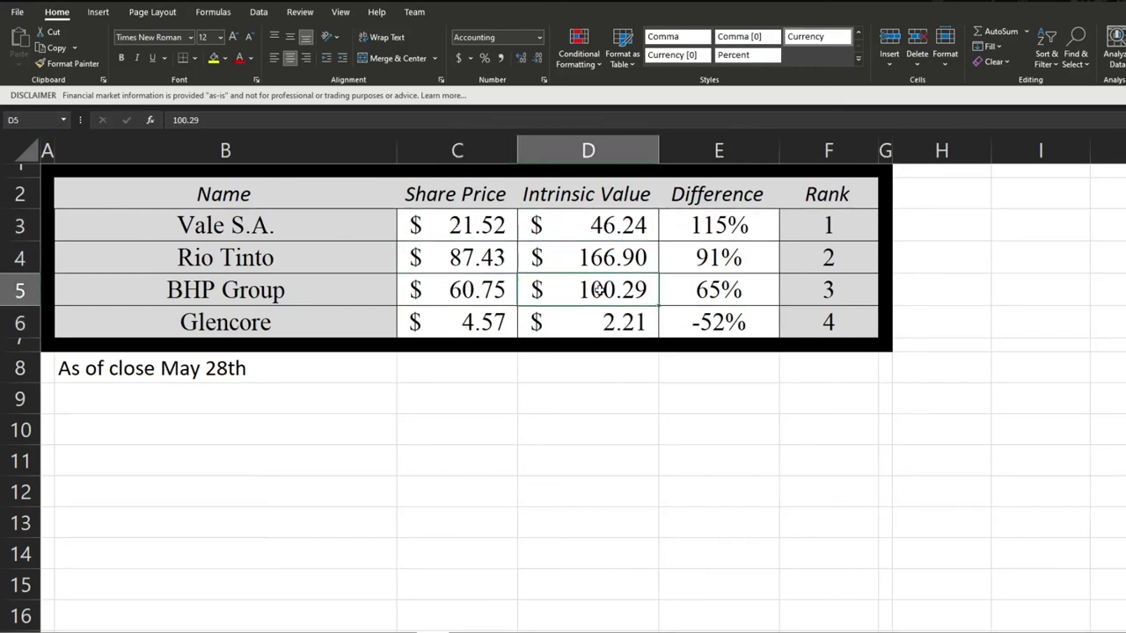
{"action": "left_click", "coordinate": [595, 259]}
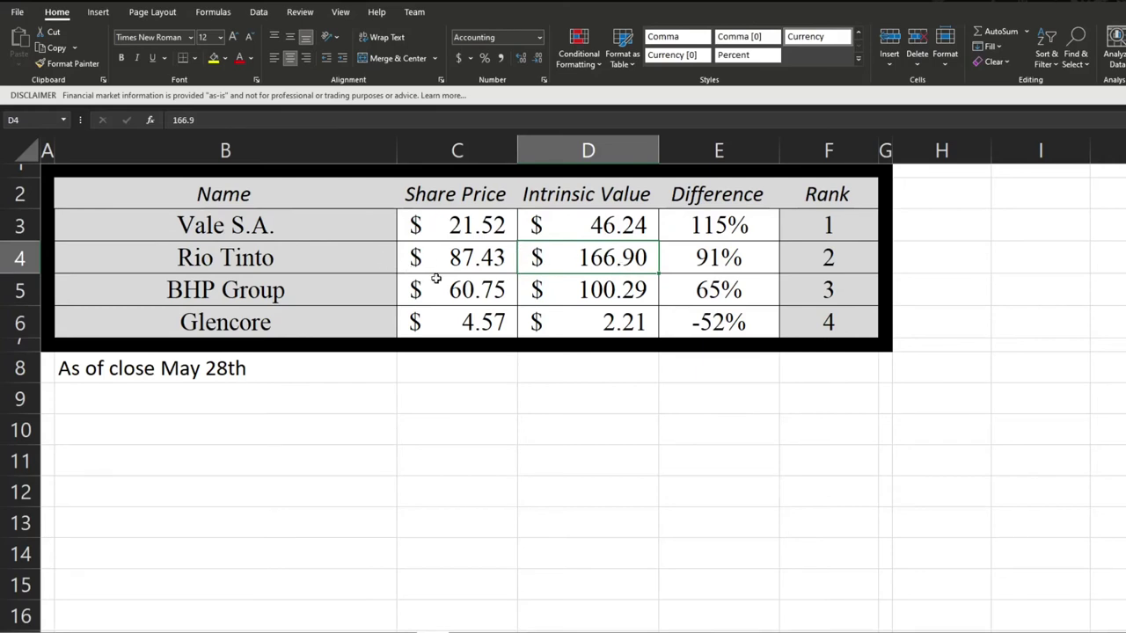
Review Vale's intrinsic value and BHP Group's difference between share price and intrinsic value.
{"action": "left_click", "coordinate": [308, 220]}
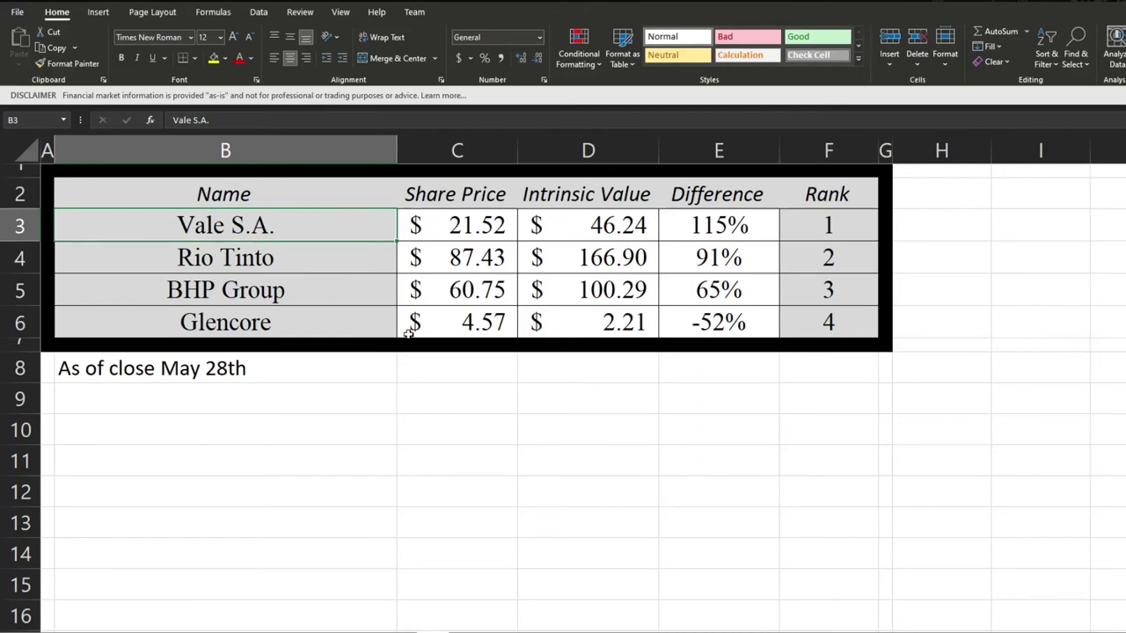
{"action": "left_click", "coordinate": [623, 218]}
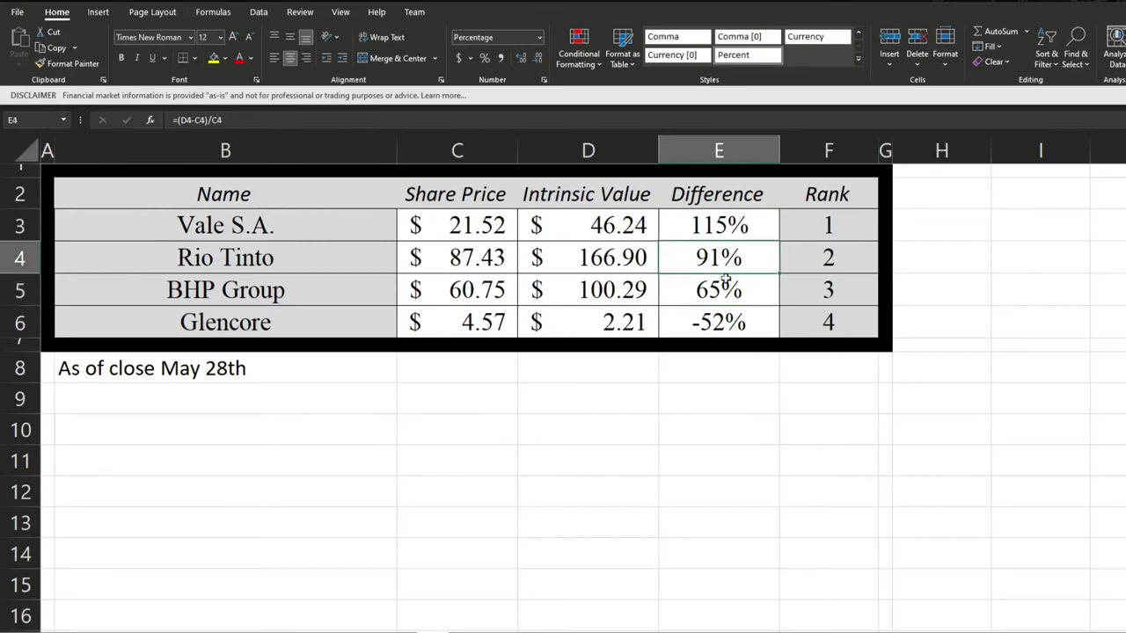
{"action": "left_click", "coordinate": [726, 282]}
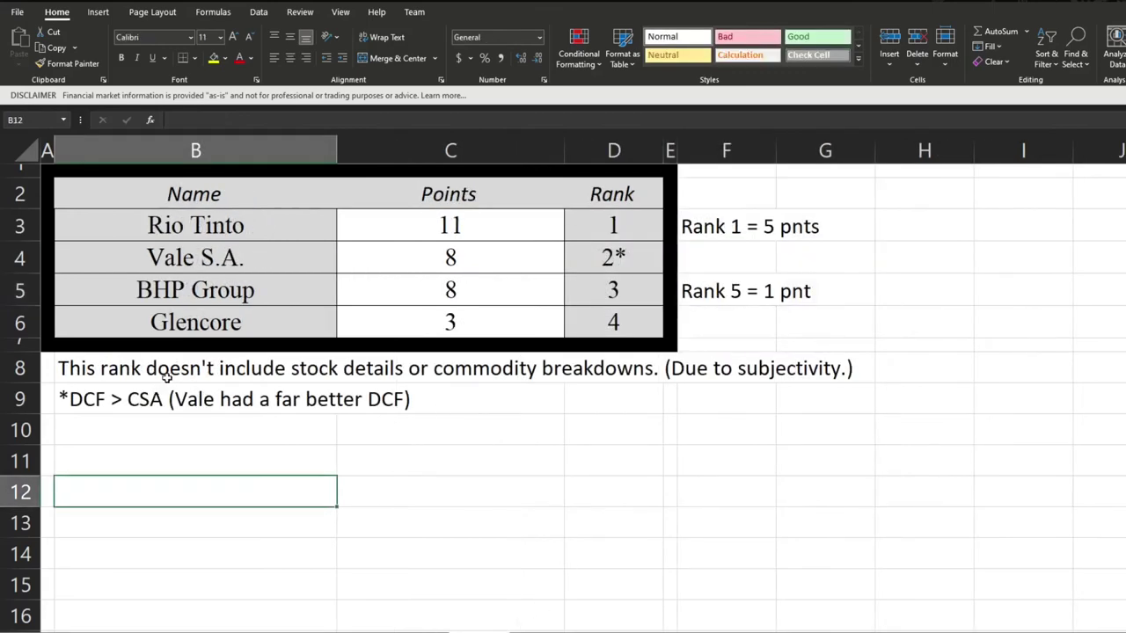
In the overall points ranking worksheet, read the note on what the rank excludes and examine how the points are calculated.
{"action": "left_click", "coordinate": [166, 376]}
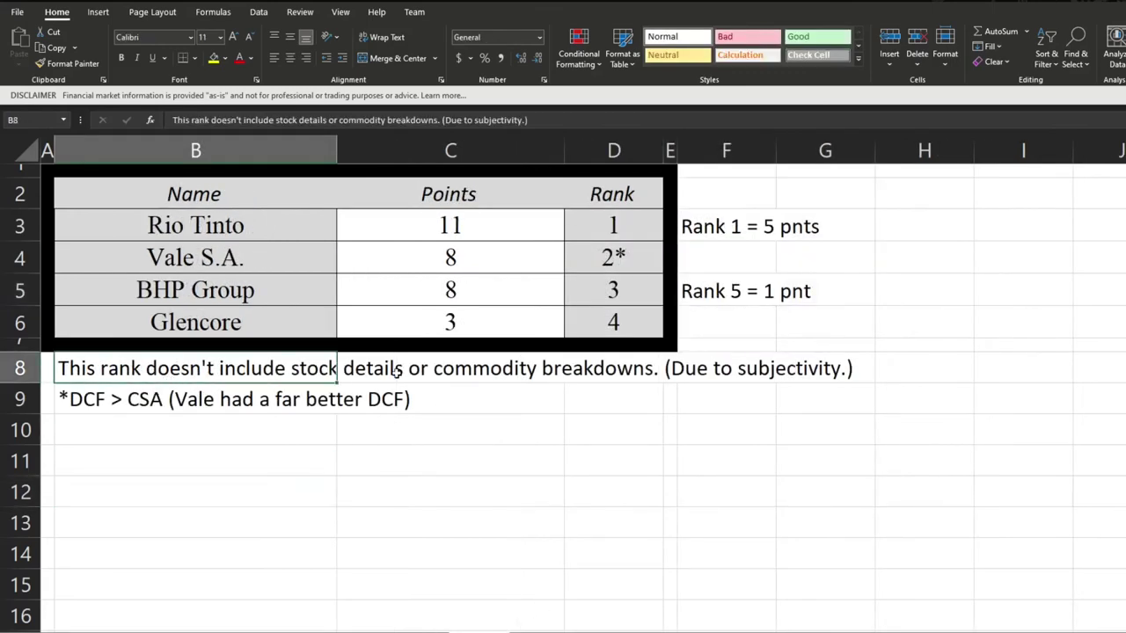
{"action": "left_click", "coordinate": [587, 368]}
{"action": "left_click", "coordinate": [457, 372]}
{"action": "left_click", "coordinate": [270, 376]}
{"action": "left_click", "coordinate": [451, 246]}
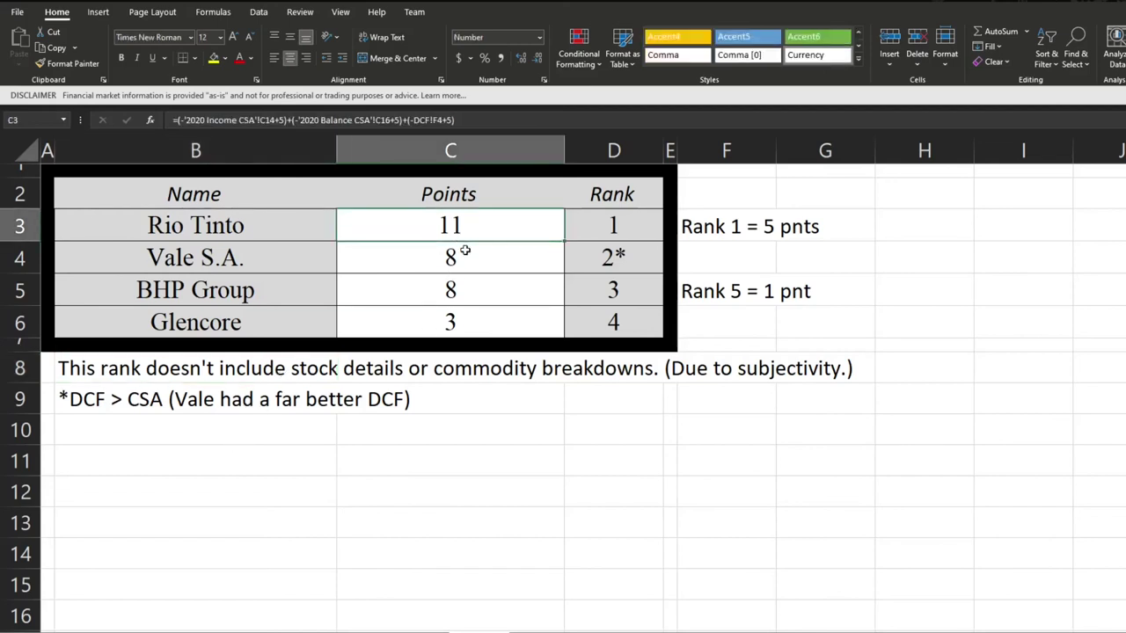
Correct the first scoring note beside the ranking table to read "Rank 1 = 4 pnts".
{"action": "left_click", "coordinate": [743, 299]}
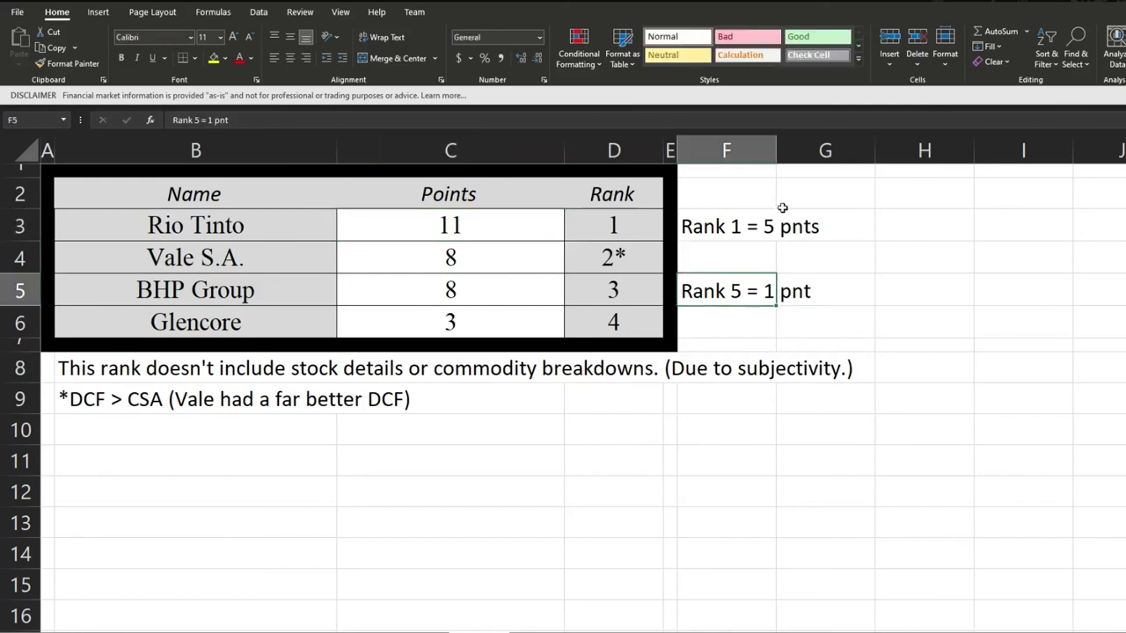
{"action": "left_click", "coordinate": [782, 236]}
{"action": "left_click", "coordinate": [709, 225]}
{"action": "left_click", "coordinate": [213, 120]}
{"action": "type", "text": "4"}
{"action": "key", "text": "Delete"}
{"action": "key", "text": "Delete"}
{"action": "key", "text": "Delete"}
{"action": "key", "text": "Delete"}
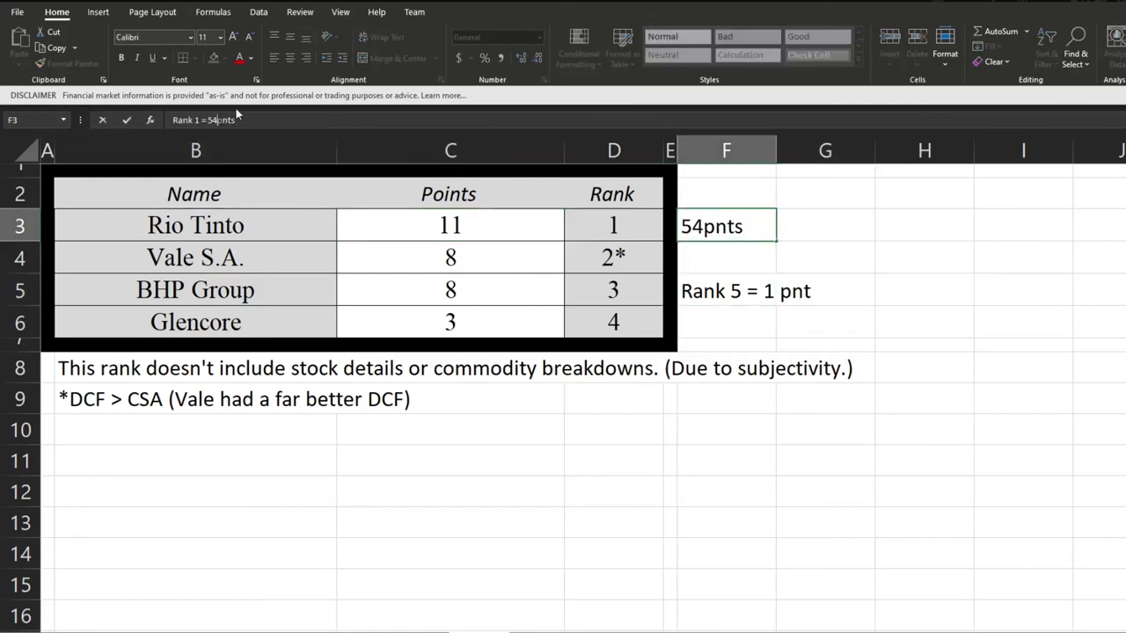
{"action": "type", "text": "4"}
{"action": "key", "text": "BackSpace"}
{"action": "key", "text": "BackSpace"}
{"action": "key", "text": "Delete"}
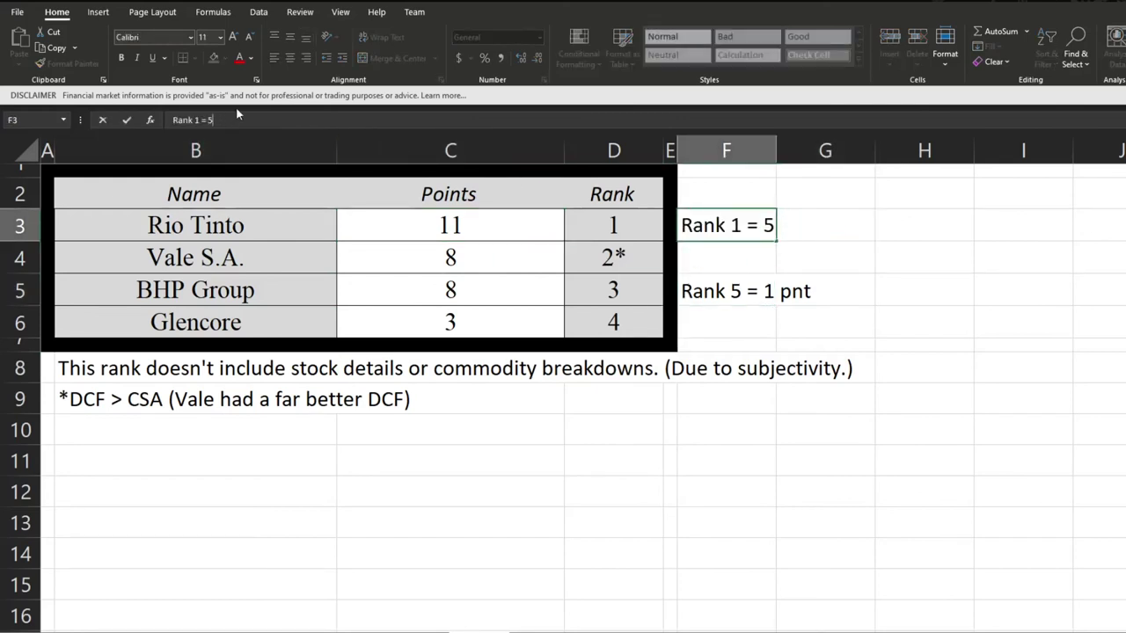
{"action": "key", "text": "BackSpace"}
{"action": "type", "text": "4 pnts"}
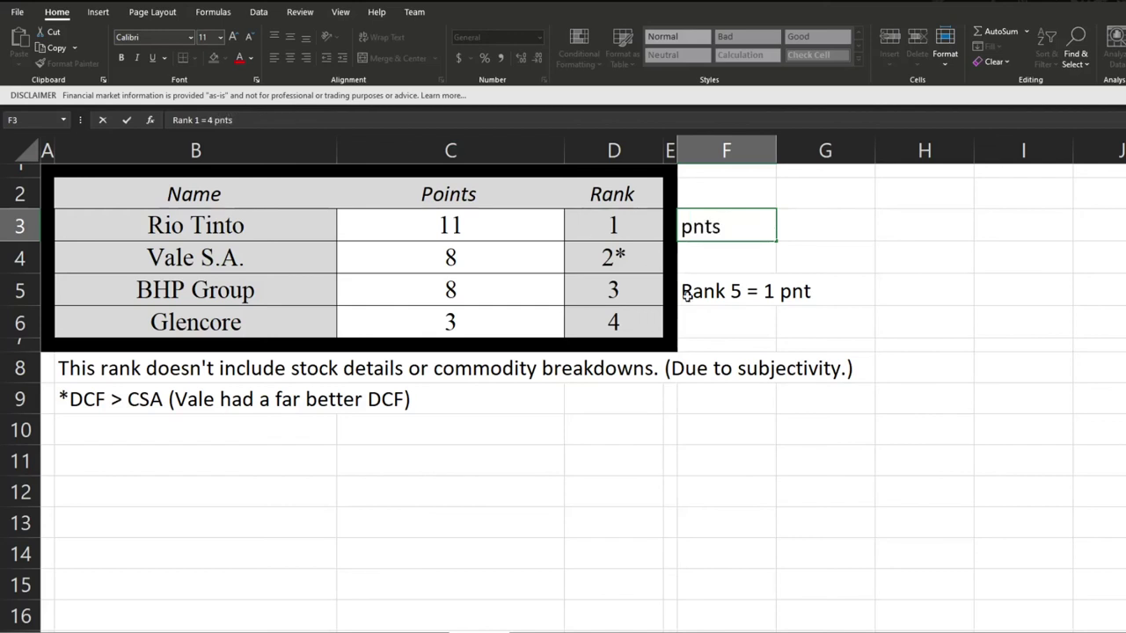
Correct the lower scoring note beside the ranking table to read "Rank 4 = 1 pnt".
{"action": "left_click", "coordinate": [747, 292]}
{"action": "left_click", "coordinate": [199, 120]}
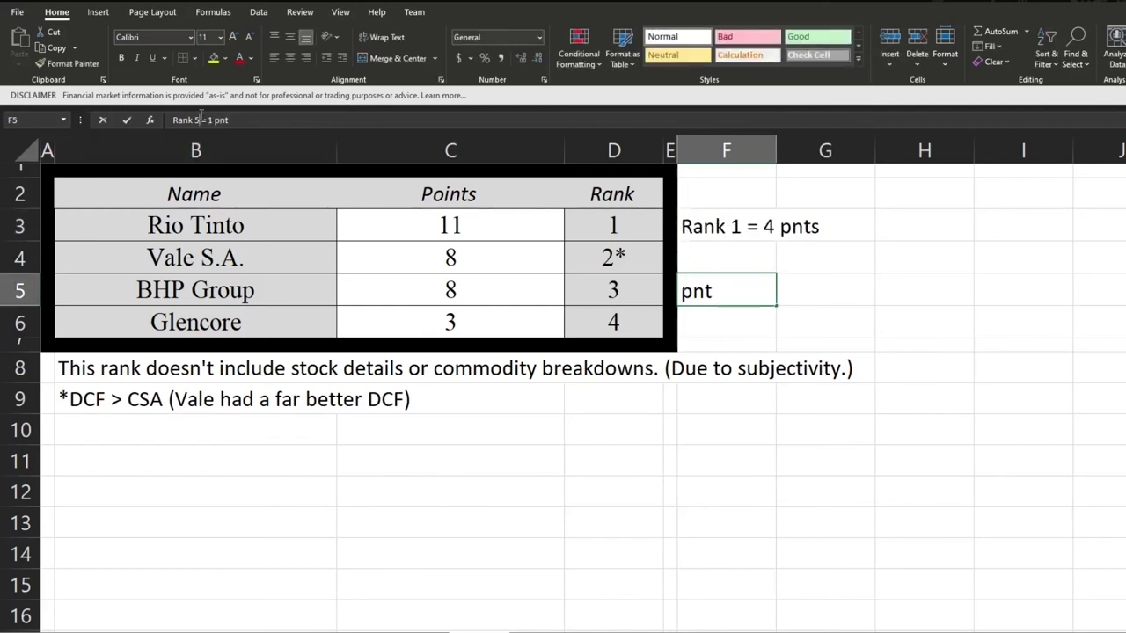
{"action": "key", "text": "BackSpace"}
{"action": "type", "text": "4"}
{"action": "key", "text": "Return"}
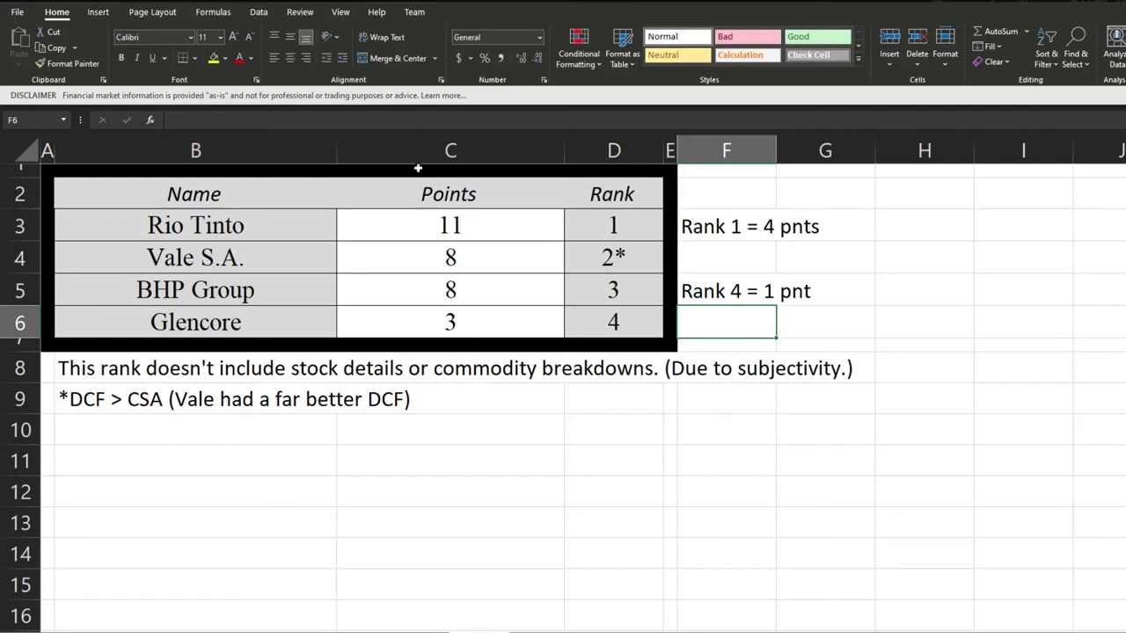
Compare the total points of Rio Tinto, Vale S.A. and BHP Group in the ranking table.
{"action": "left_click", "coordinate": [524, 231]}
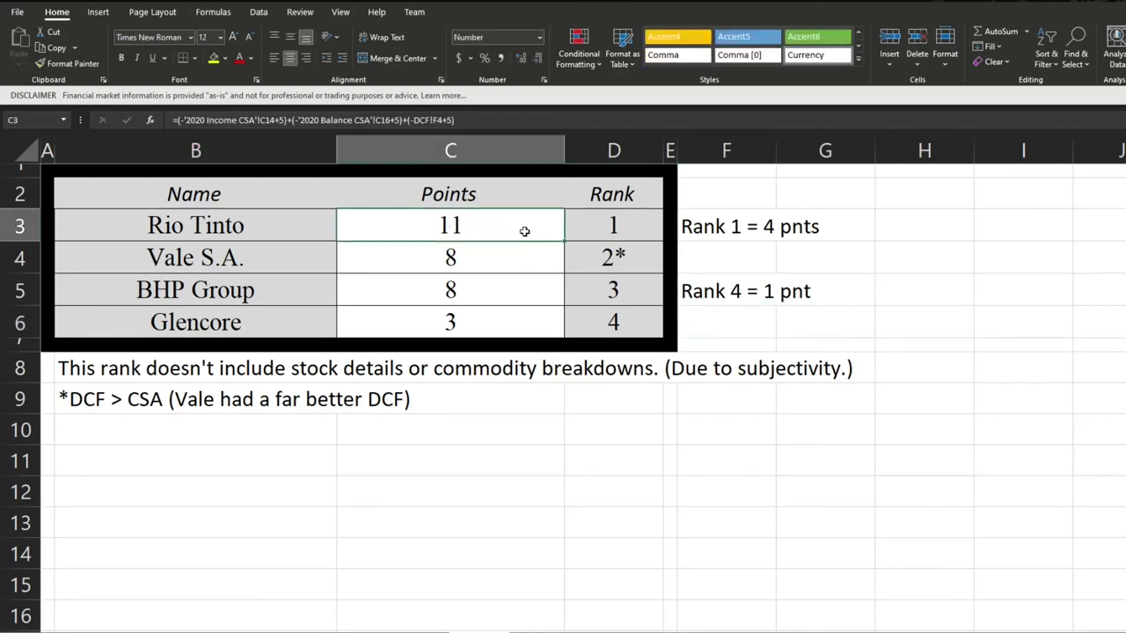
{"action": "left_click", "coordinate": [570, 215]}
{"action": "left_click", "coordinate": [515, 225]}
{"action": "left_click", "coordinate": [493, 257]}
{"action": "left_click", "coordinate": [498, 284]}
{"action": "left_click", "coordinate": [487, 264]}
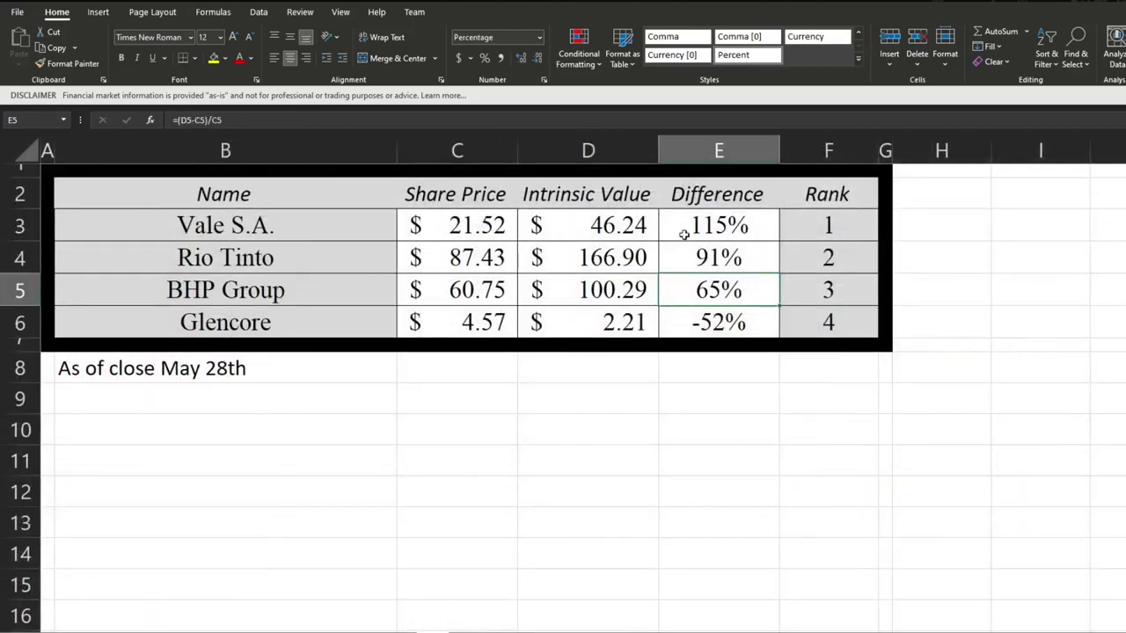
Check Vale's difference to intrinsic value in the DCF worksheet, and review Glencore's points and rank in the ranking table.
{"action": "left_click", "coordinate": [720, 220]}
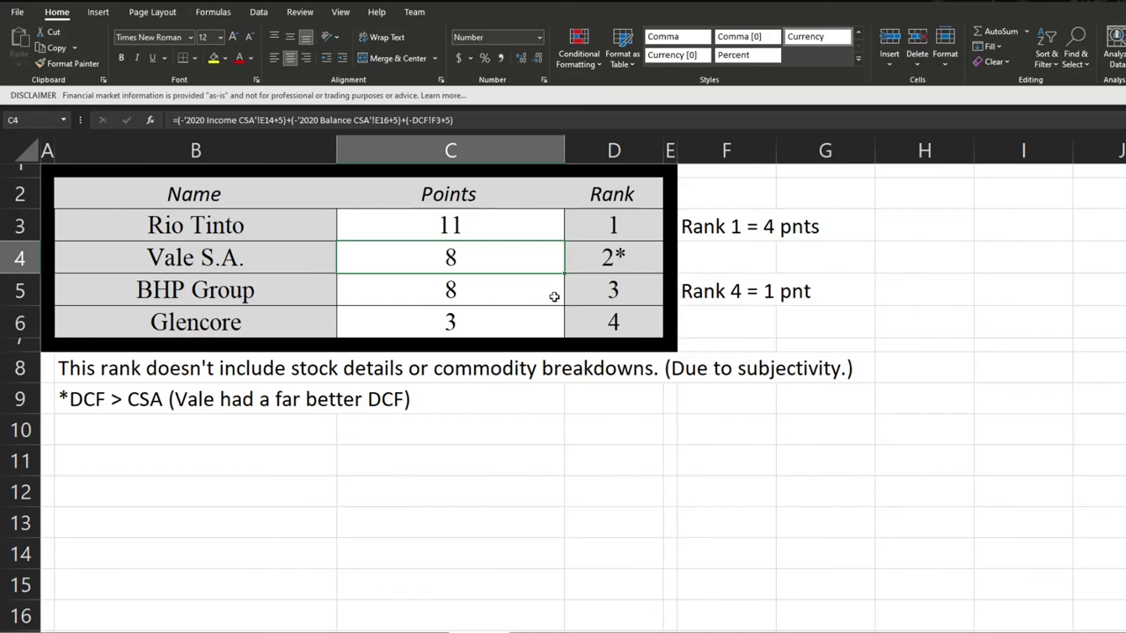
{"action": "left_click", "coordinate": [494, 319]}
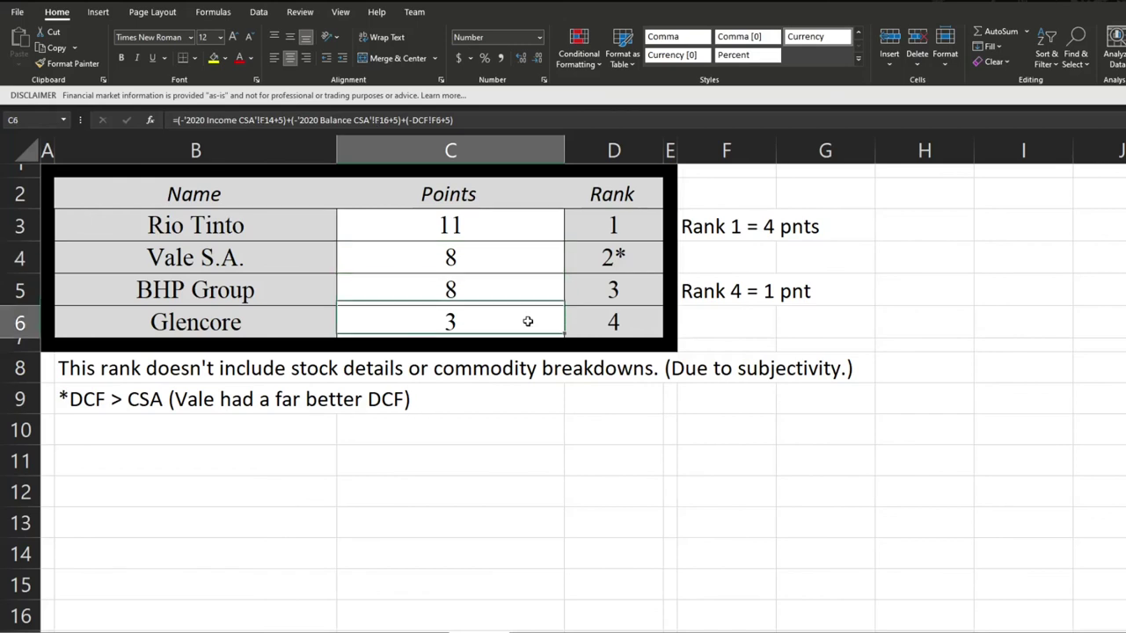
{"action": "left_click", "coordinate": [584, 324]}
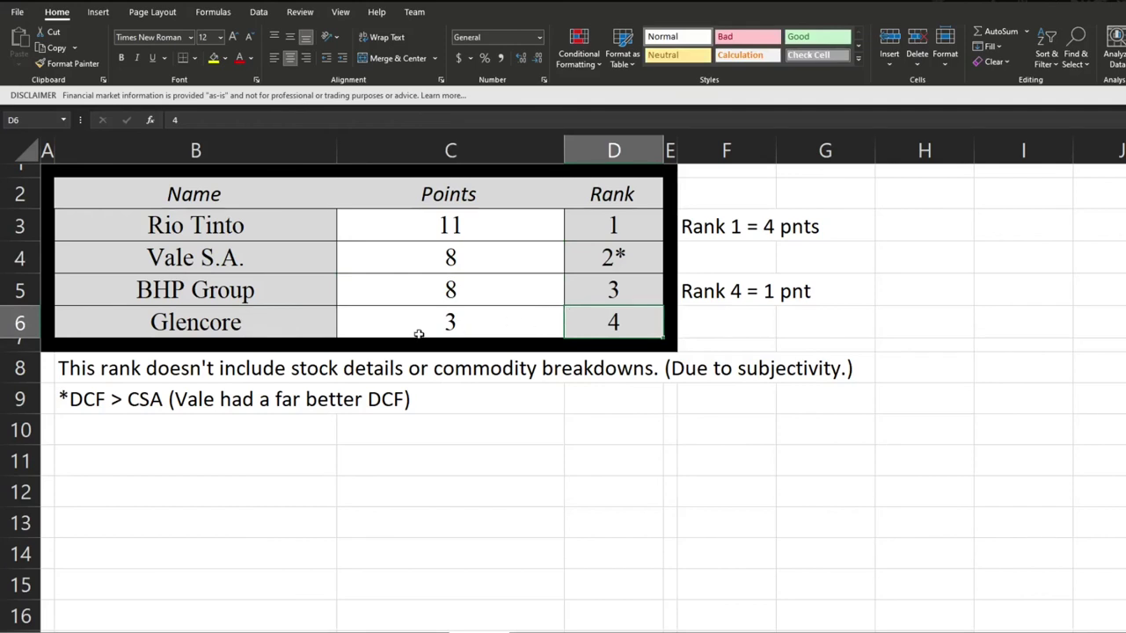